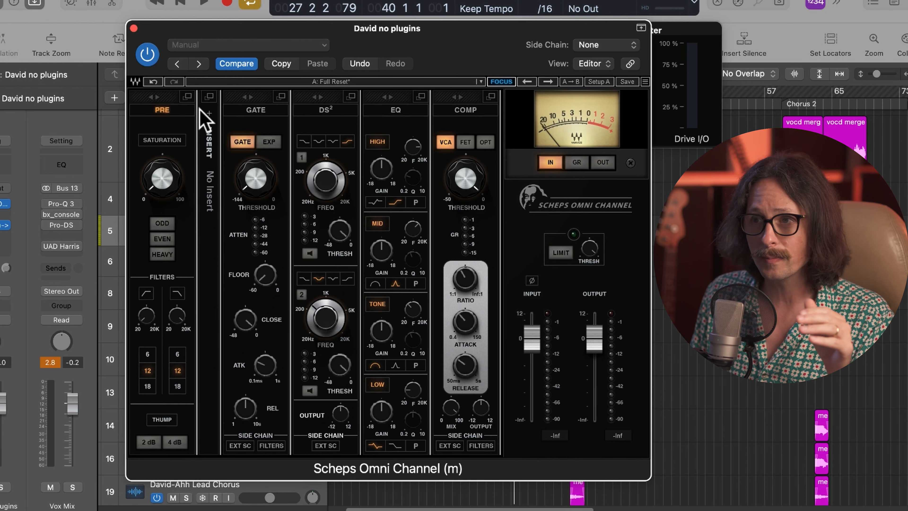
# Step: Browse the plug-in categories offered for the empty INSERT slot of the Scheps Omni Channel
pyautogui.click(209, 114)
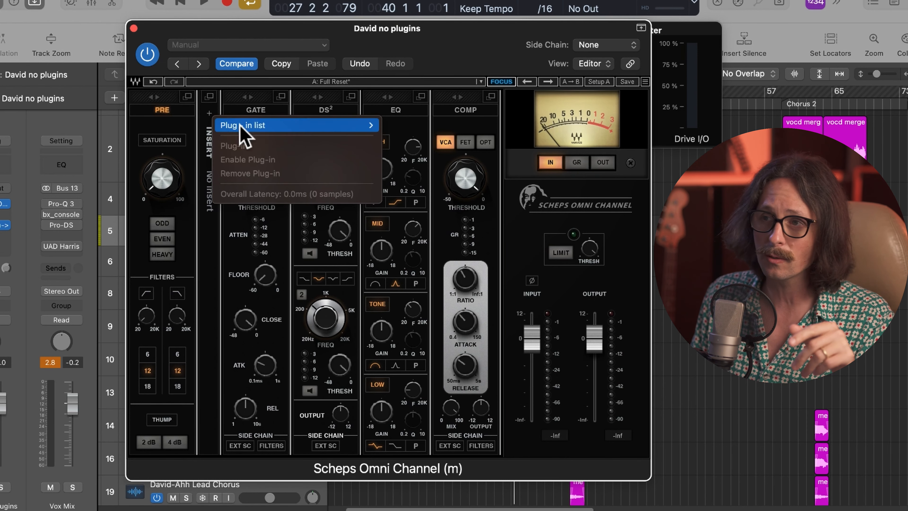
pyautogui.moveTo(274, 130)
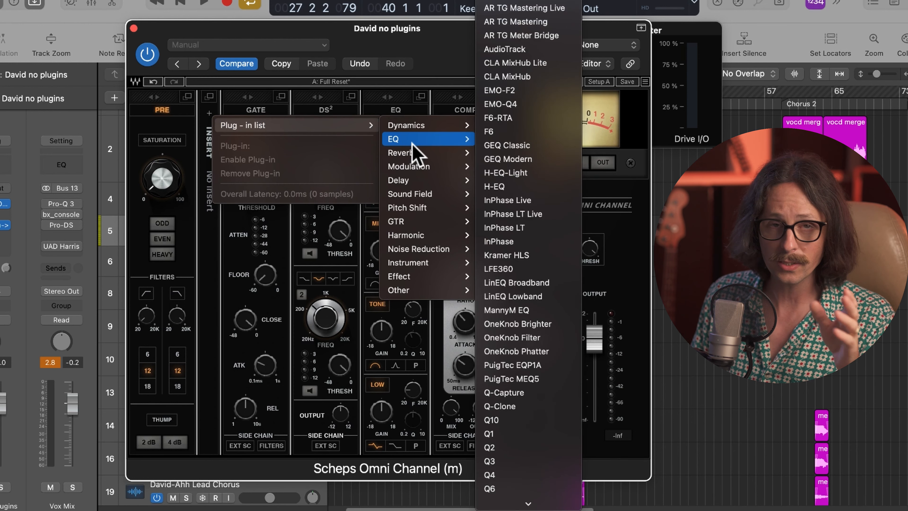
pyautogui.moveTo(426, 184)
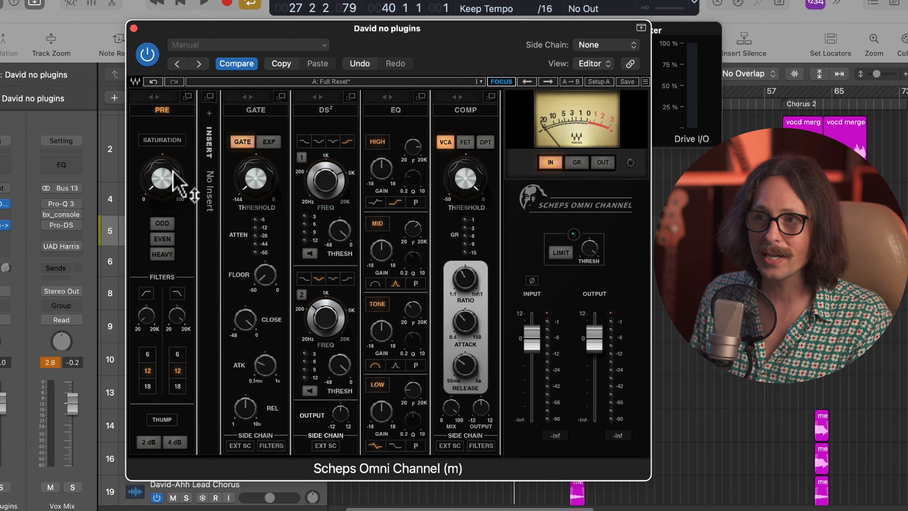
# Step: Turn the PRE module's saturation up to about halfway, and try its low-cut filter and the 2 dB and 4 dB THUMP settings
pyautogui.moveTo(173, 176); pyautogui.dragTo(197, 16)
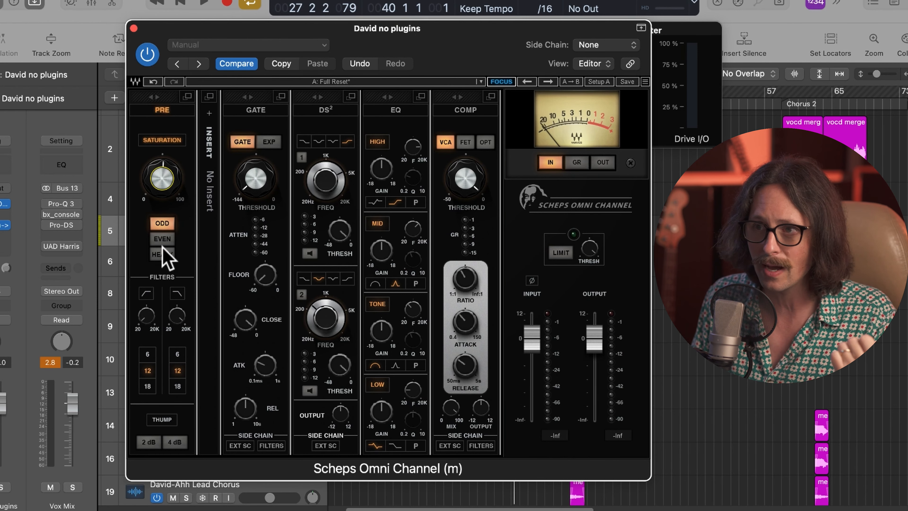
pyautogui.click(146, 294)
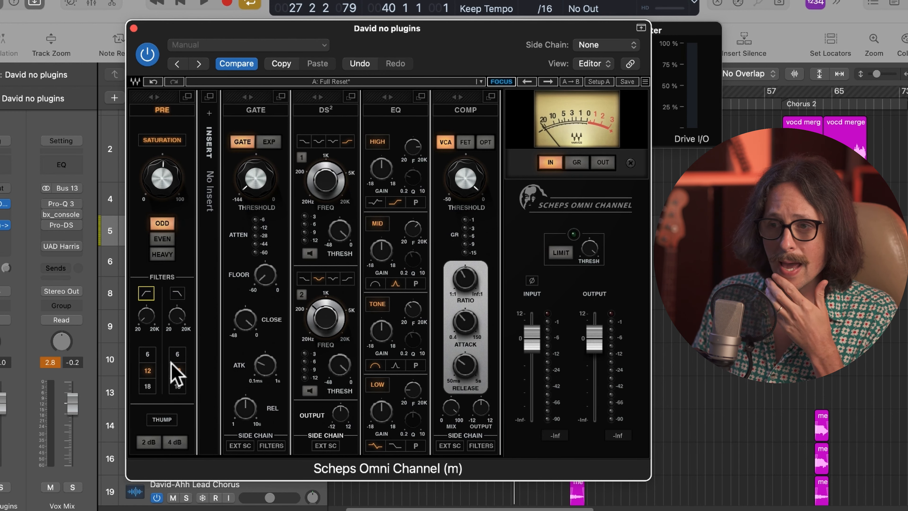
pyautogui.click(165, 423)
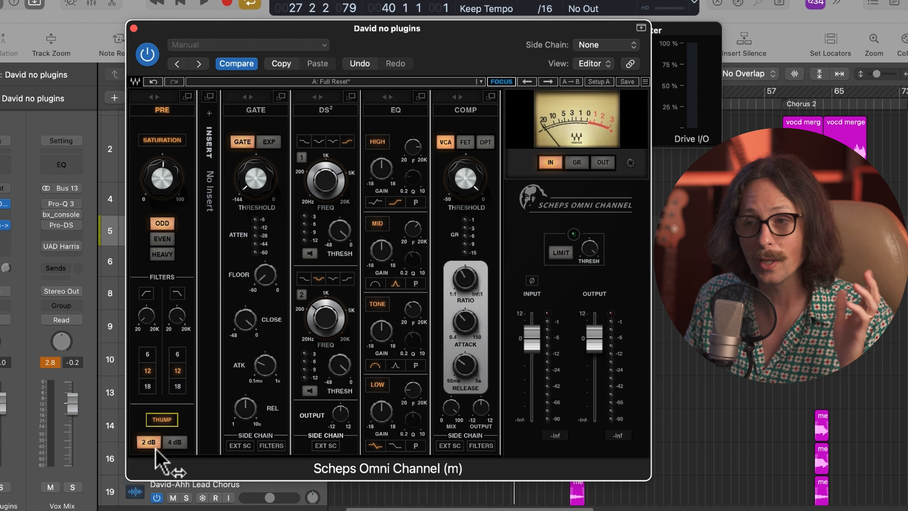
pyautogui.click(176, 442)
pyautogui.click(166, 424)
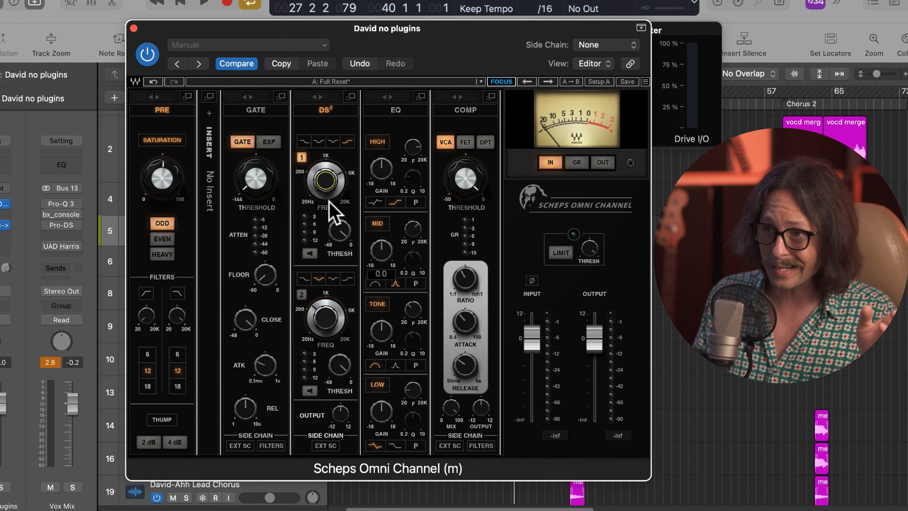
# Step: Adjust the frequencies of both DS² bands and switch the HIGH and MID EQ bands to their first filter shapes
pyautogui.moveTo(329, 178); pyautogui.dragTo(336, 130)
pyautogui.moveTo(321, 314); pyautogui.dragTo(463, 85)
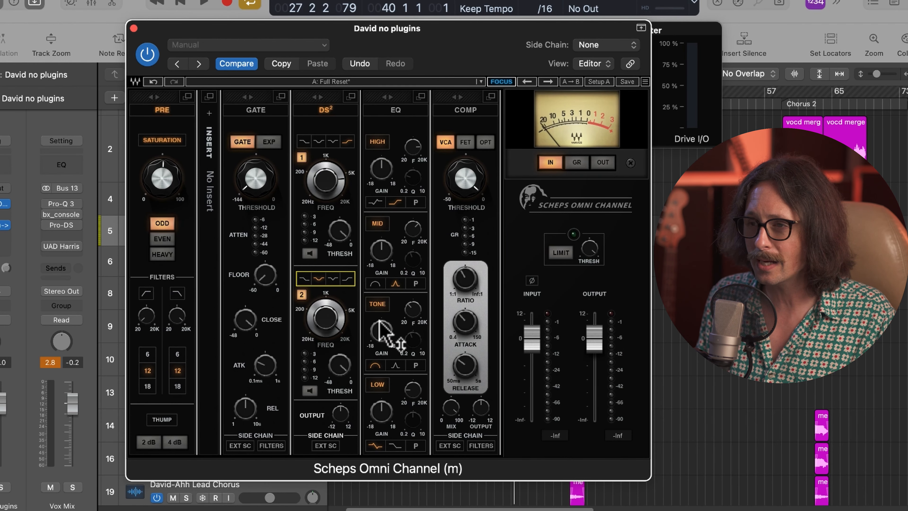
pyautogui.click(417, 204)
pyautogui.moveTo(418, 185)
pyautogui.mouseDown()
pyautogui.moveTo(426, 57)
pyautogui.moveTo(429, 112)
pyautogui.moveTo(450, 85)
pyautogui.moveTo(419, 184)
pyautogui.mouseUp()
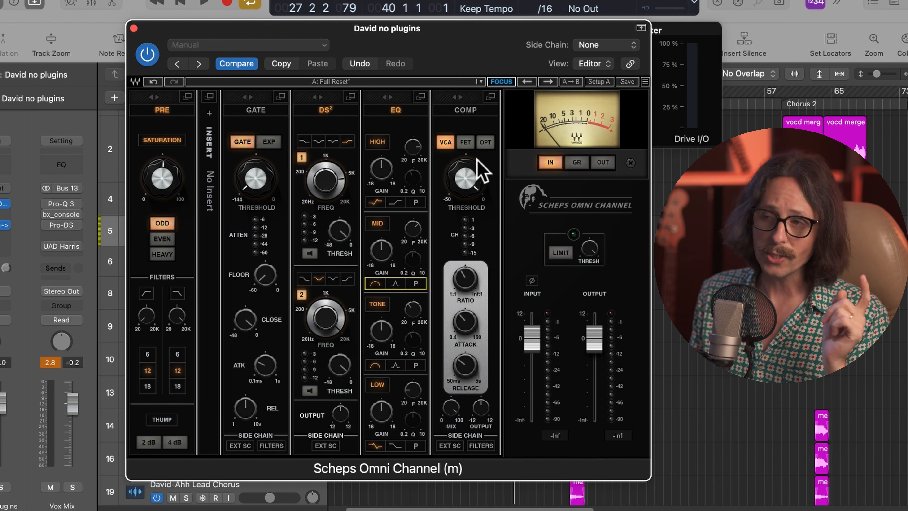
# Step: Set the COMP module to the OPT type and lower its threshold
pyautogui.click(466, 142)
pyautogui.click(486, 143)
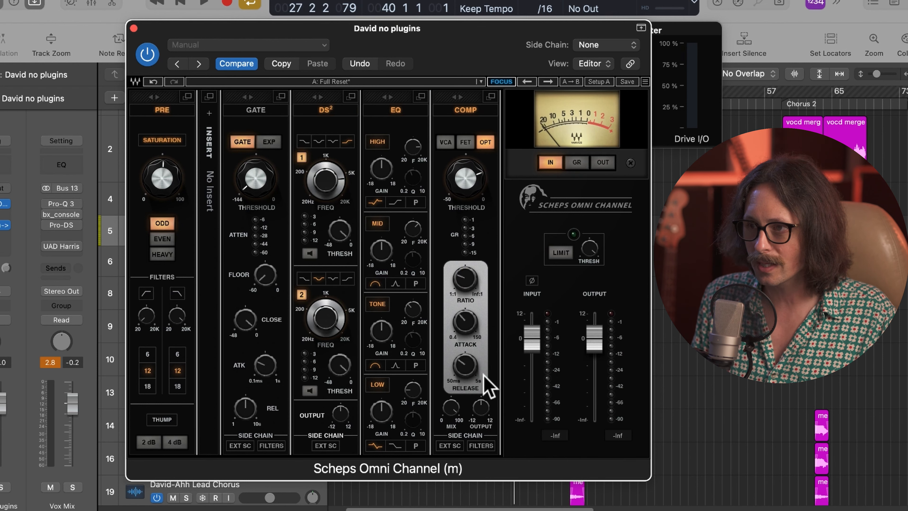
pyautogui.moveTo(448, 405); pyautogui.dragTo(500, 353)
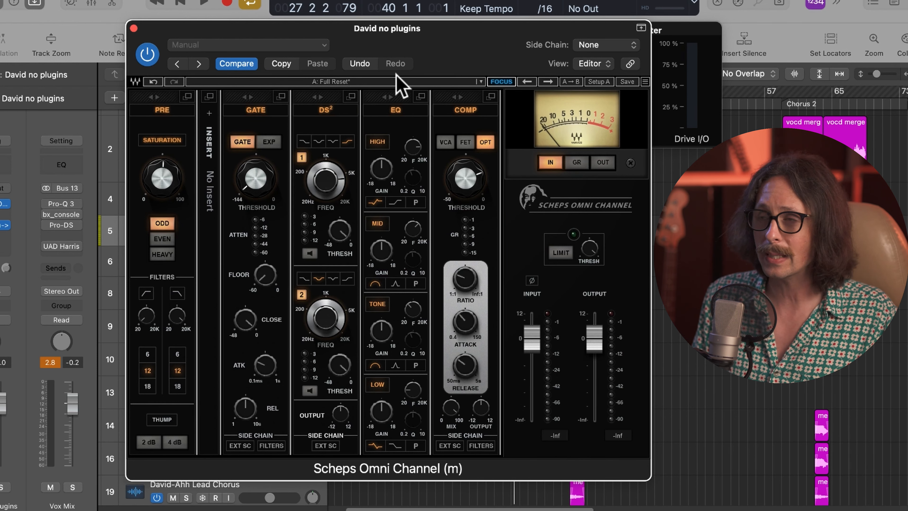
# Step: Check the side chain source choices, and reorder the modules so EQ directly follows PRE and INSERT comes last
pyautogui.click(607, 45)
pyautogui.moveTo(602, 69)
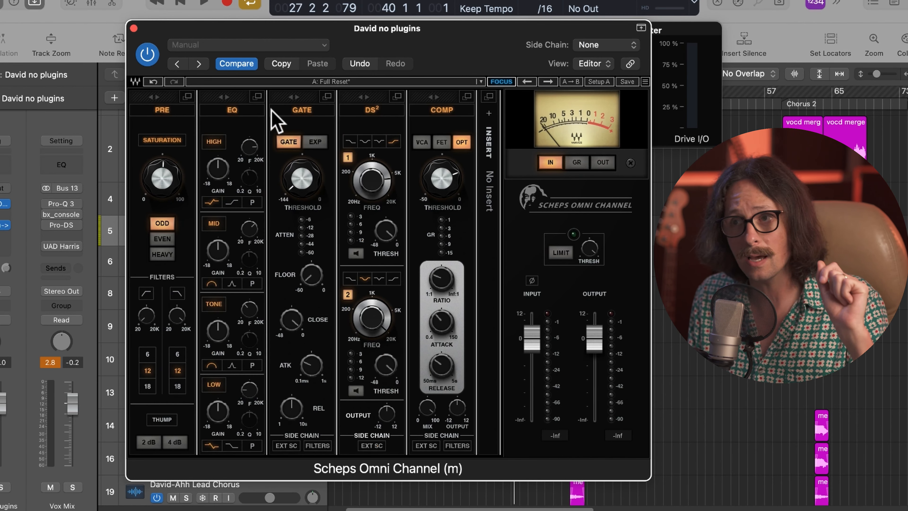
# Step: View the EQ, PRE and DS² modules enlarged one at a time, and enable LIMIT in the output section
pyautogui.click(257, 96)
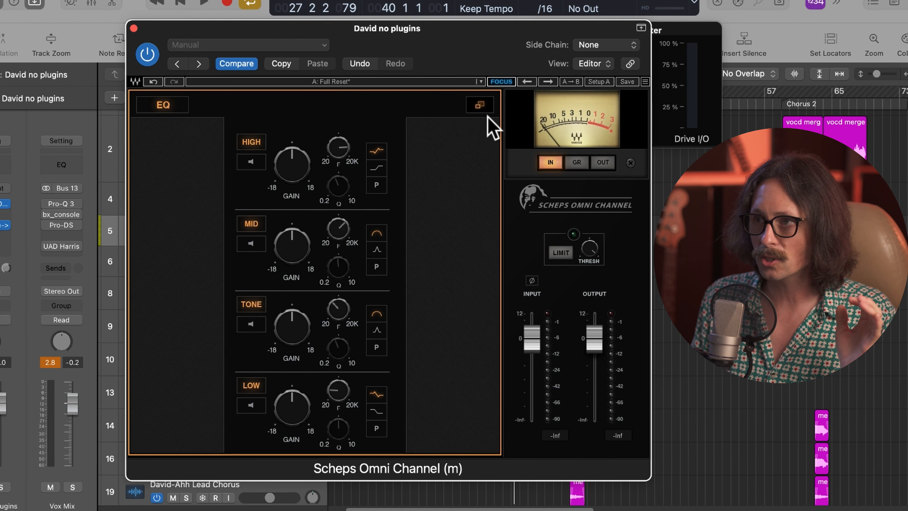
pyautogui.click(479, 105)
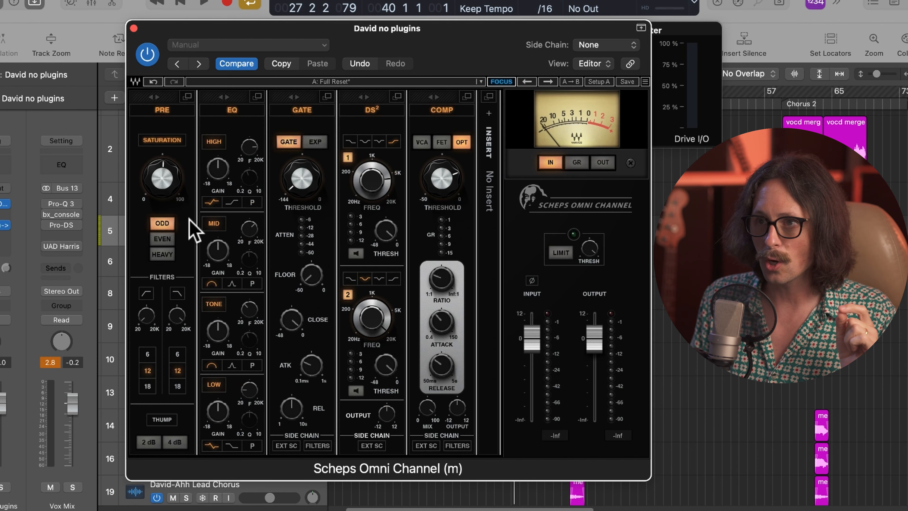
pyautogui.click(187, 97)
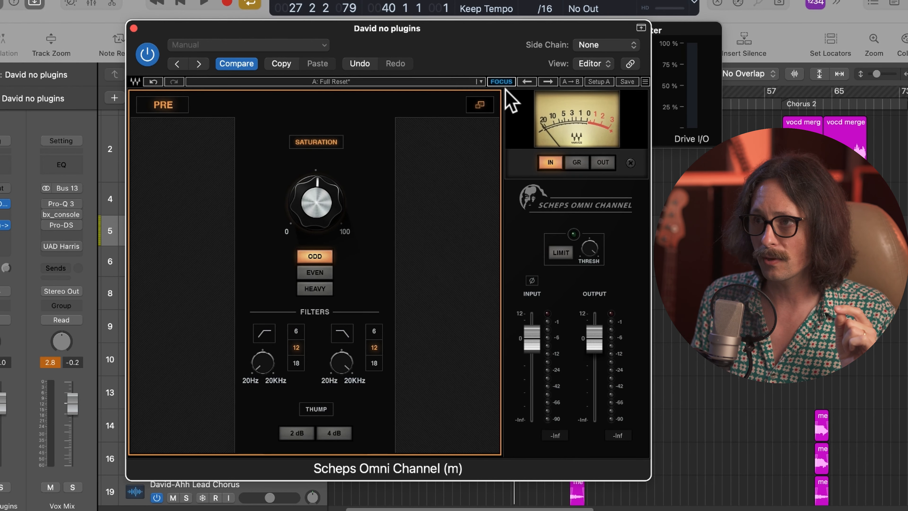
pyautogui.click(480, 106)
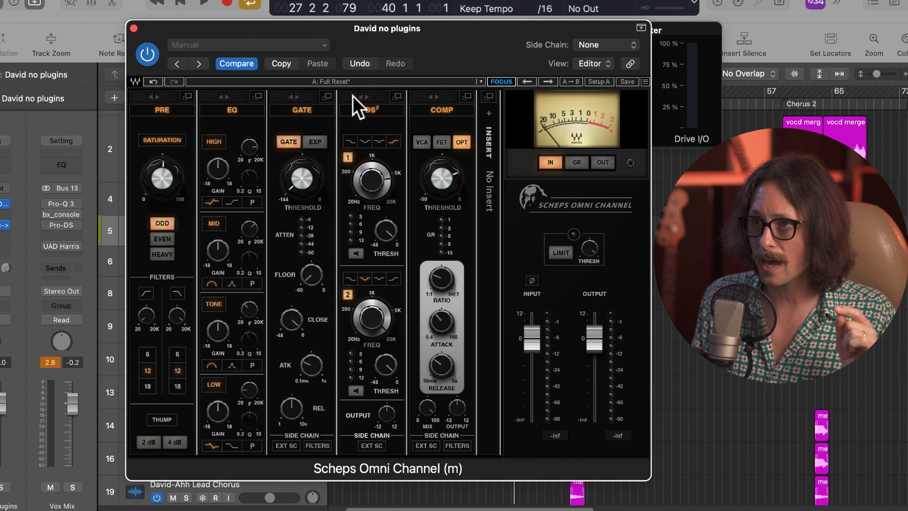
pyautogui.click(396, 98)
pyautogui.click(561, 252)
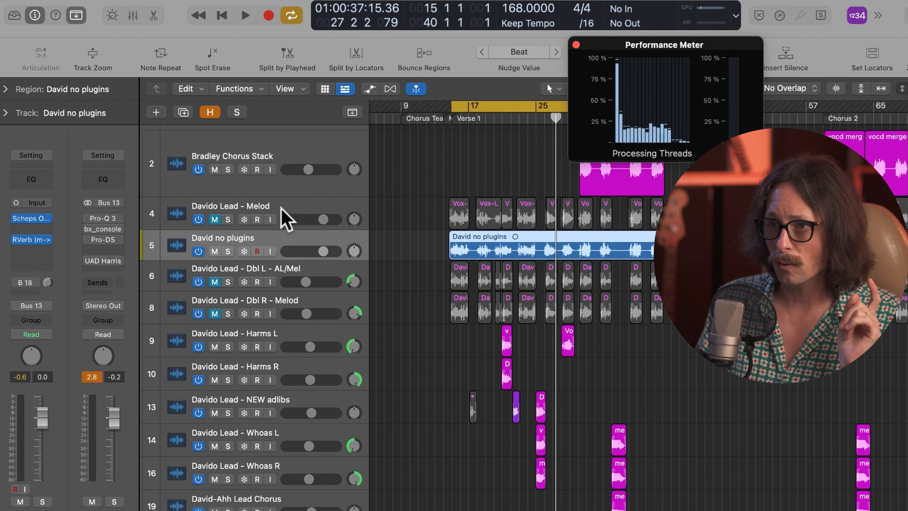
# Step: Select the lead vocal on track 4 and open its insert plug-ins one after another to review the whole processing chain
pyautogui.click(233, 203)
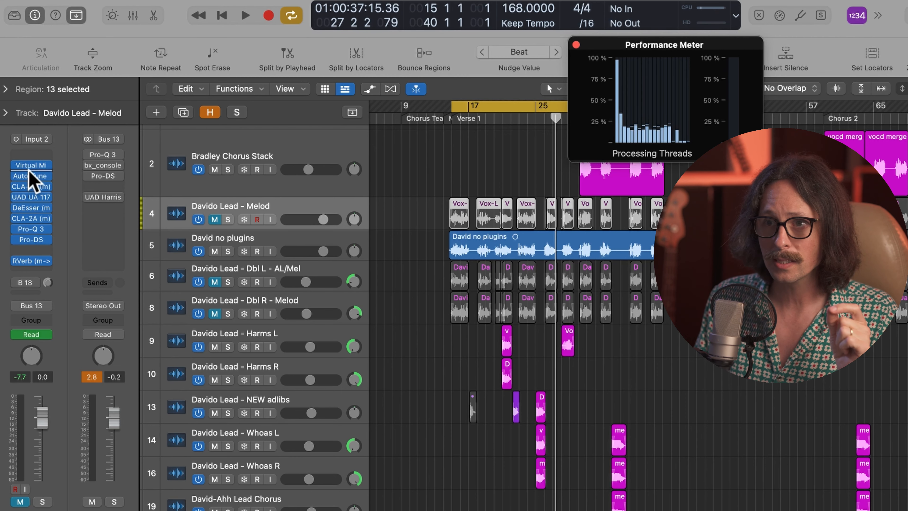
pyautogui.click(33, 165)
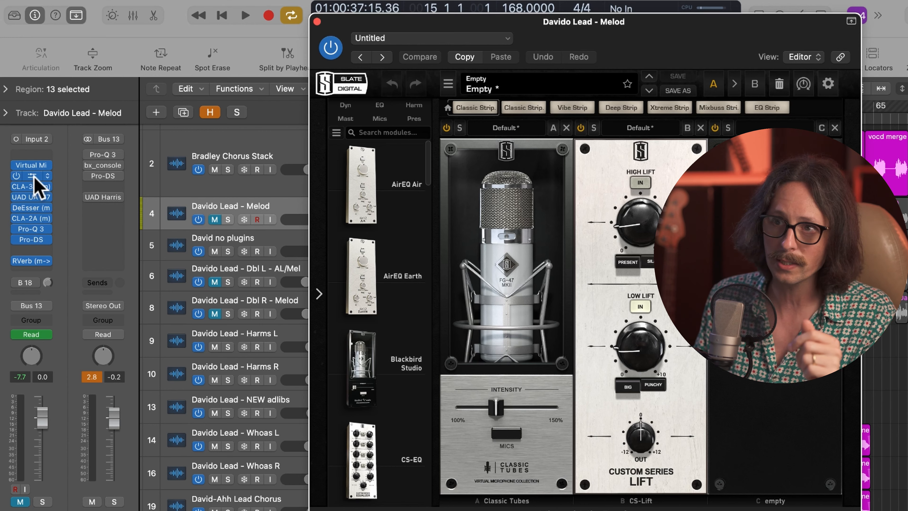
pyautogui.click(35, 186)
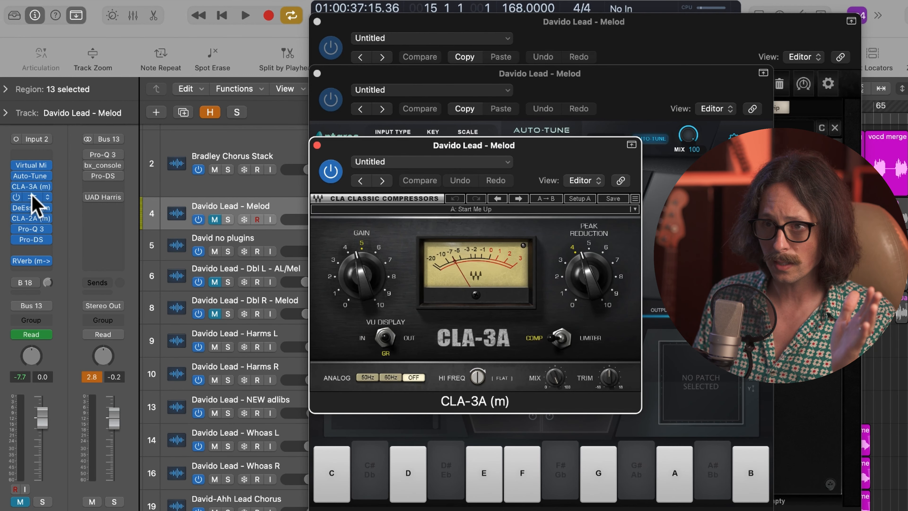
pyautogui.click(33, 198)
pyautogui.click(33, 208)
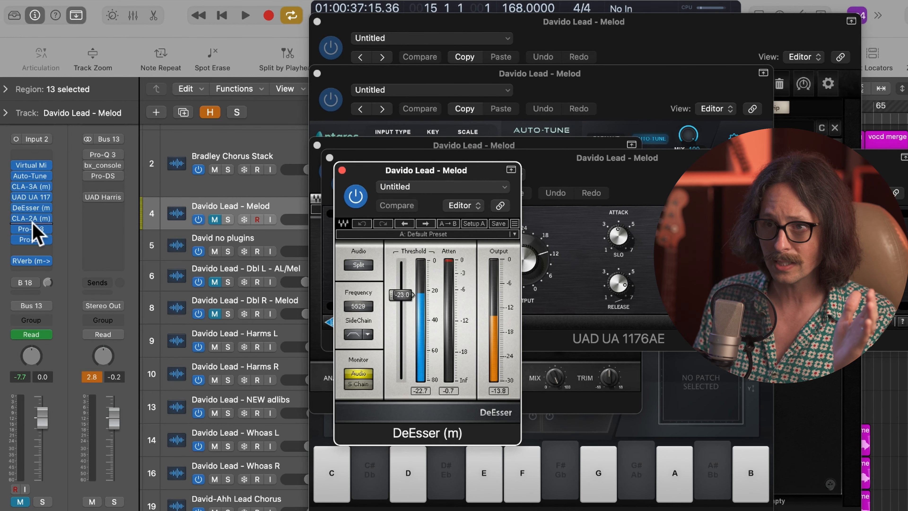
pyautogui.click(33, 219)
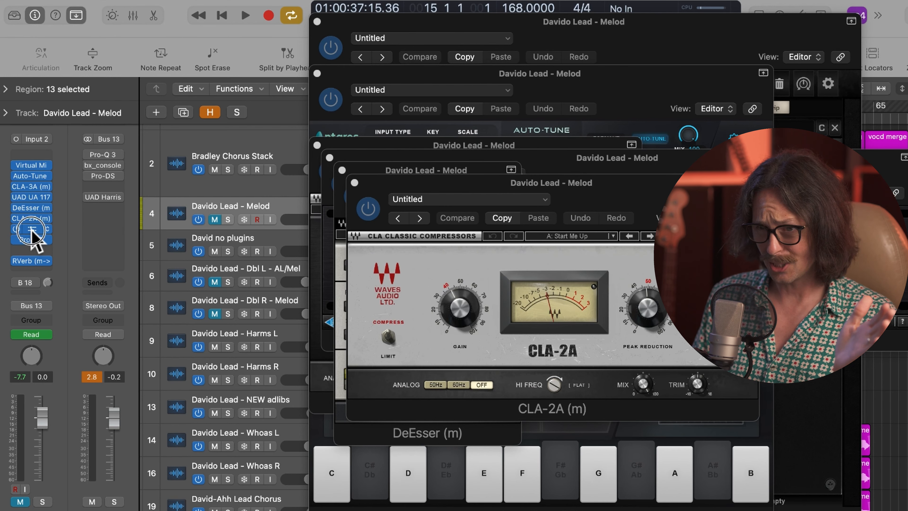
pyautogui.click(32, 229)
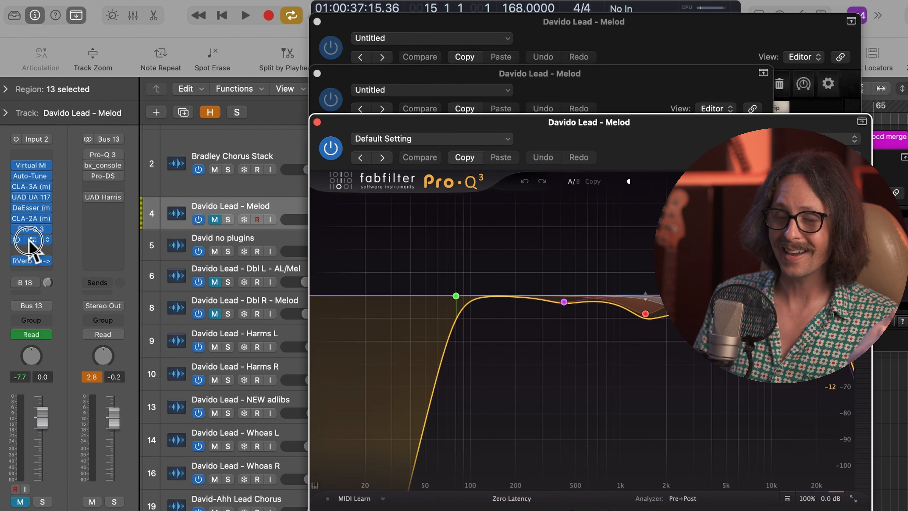
pyautogui.click(30, 240)
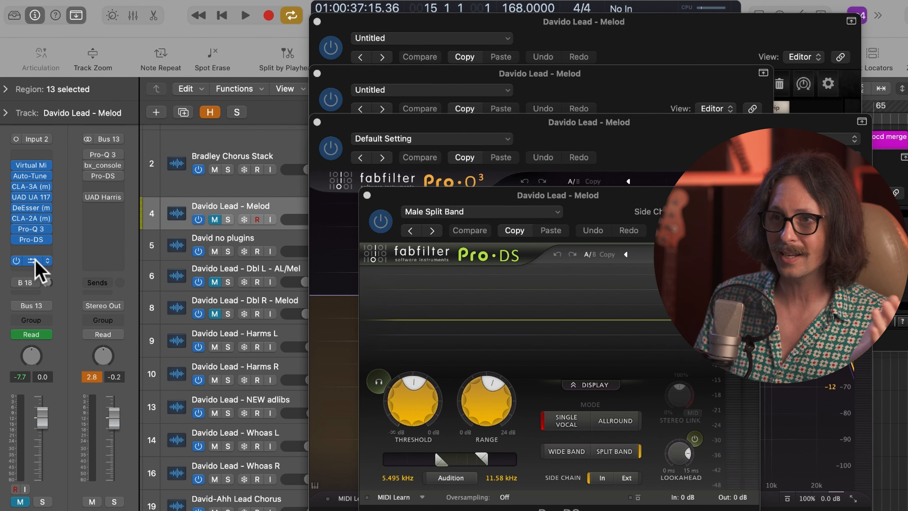
pyautogui.click(35, 264)
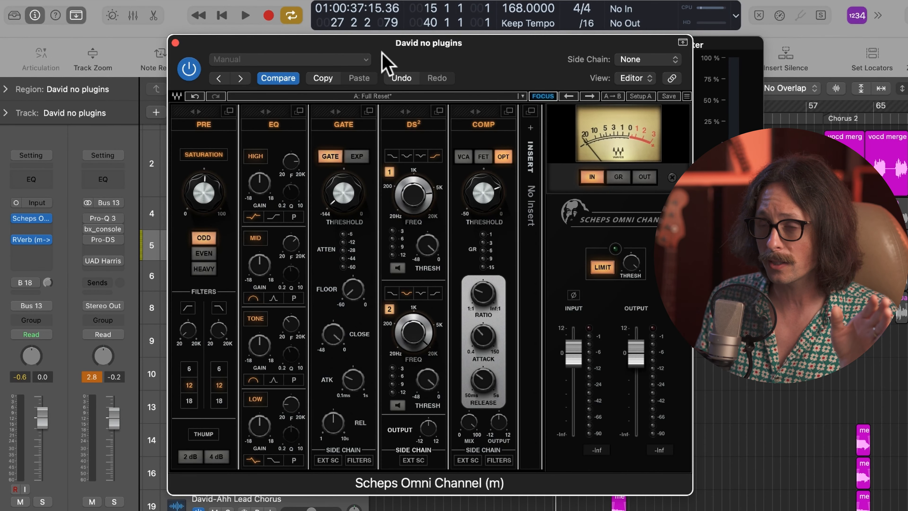
# Step: Move the Scheps Omni Channel window clear of the track list and compare the insert chains of tracks 4 and 5
pyautogui.moveTo(382, 52); pyautogui.dragTo(596, 100)
pyautogui.moveTo(596, 100); pyautogui.dragTo(903, 100)
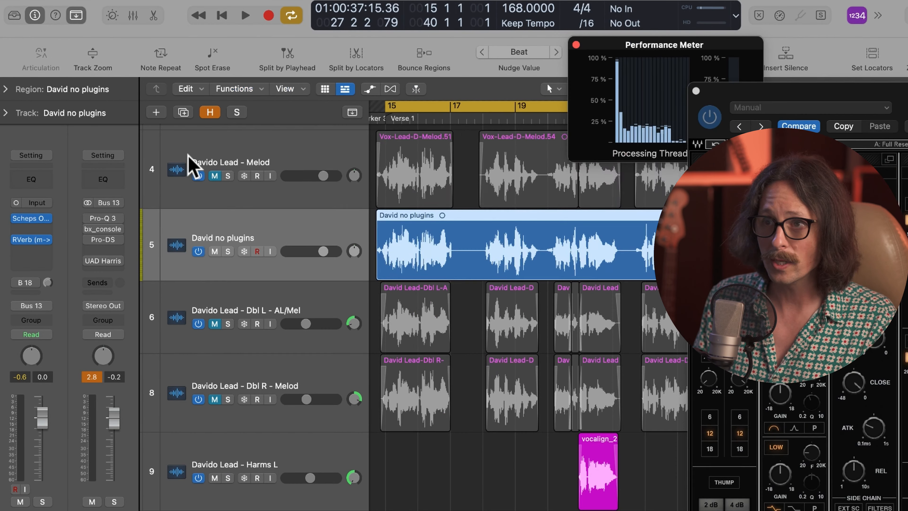
pyautogui.click(188, 155)
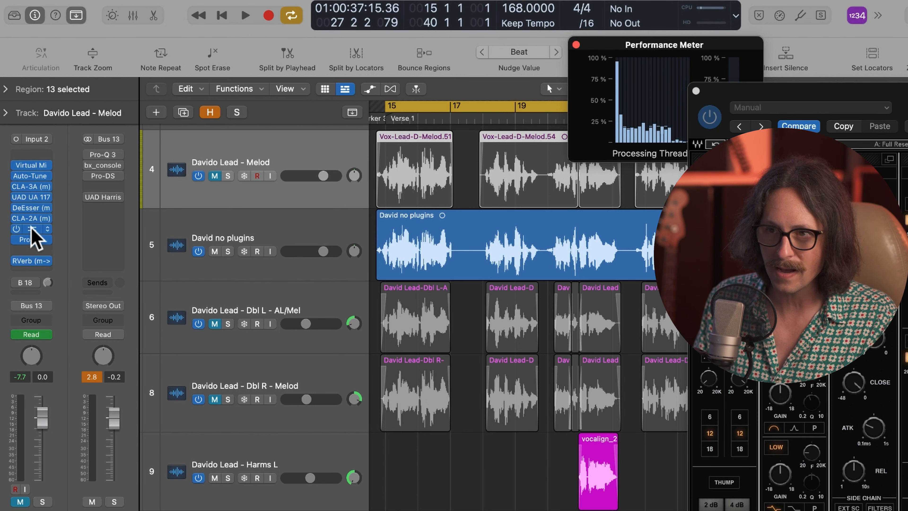
pyautogui.click(229, 234)
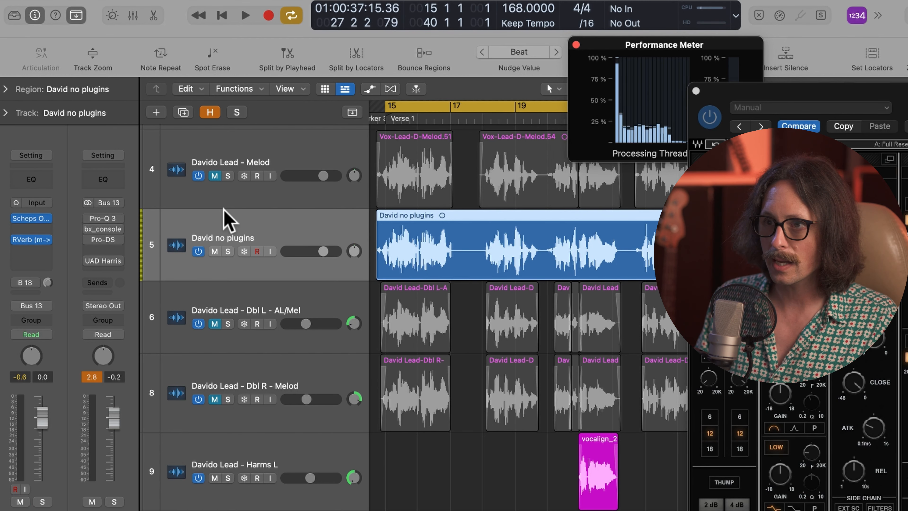
# Step: Unmute track 4 and mute track 5, and enable the Pro-Q 3, bx_console, Pro-DS and UAD Harris plug-ins on the vocal bus
pyautogui.click(214, 175)
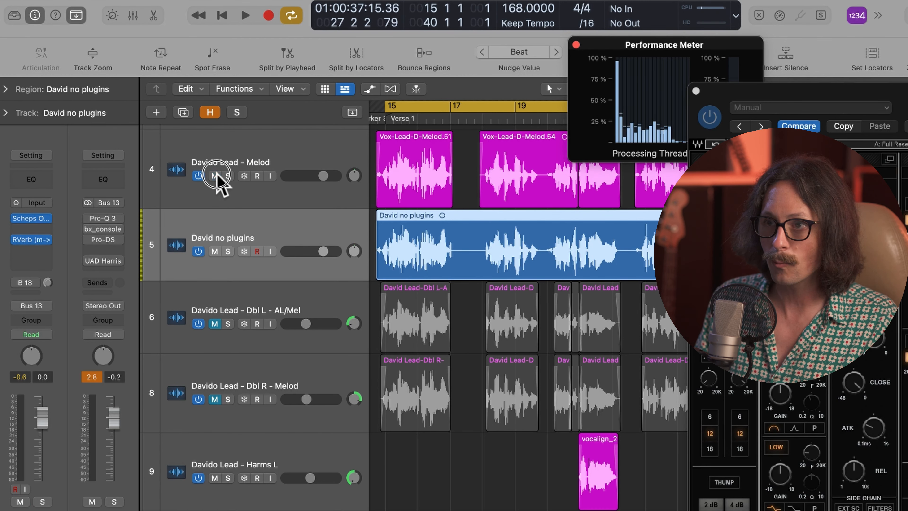
pyautogui.click(214, 251)
pyautogui.moveTo(85, 217)
pyautogui.mouseDown()
pyautogui.moveTo(92, 272)
pyautogui.moveTo(89, 232)
pyautogui.moveTo(89, 241)
pyautogui.mouseUp()
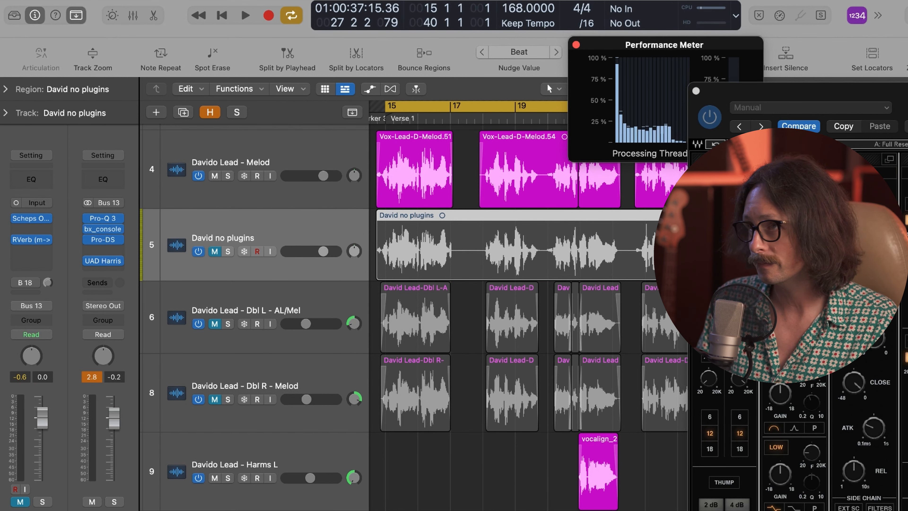
# Step: Play the looped verse to listen to the lead vocal on track 4 with its full plug-in chain, and stop playback
pyautogui.press('space')
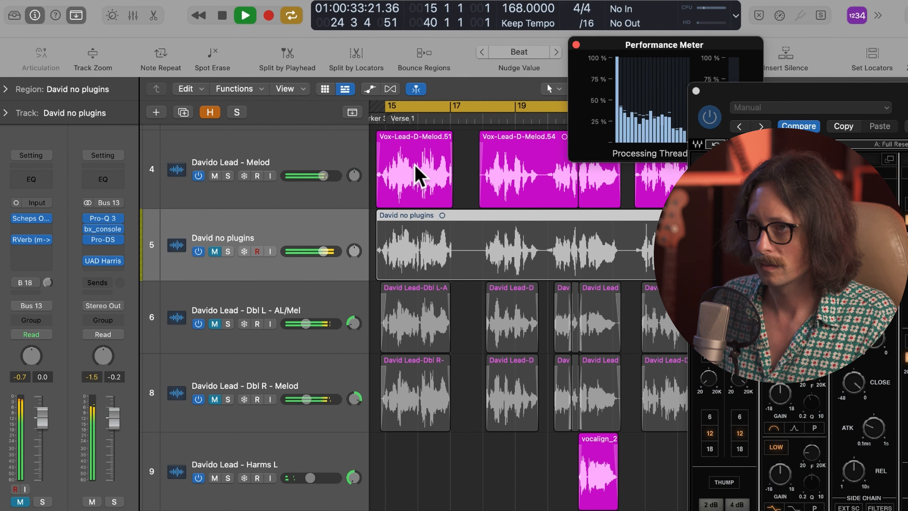
pyautogui.press('space')
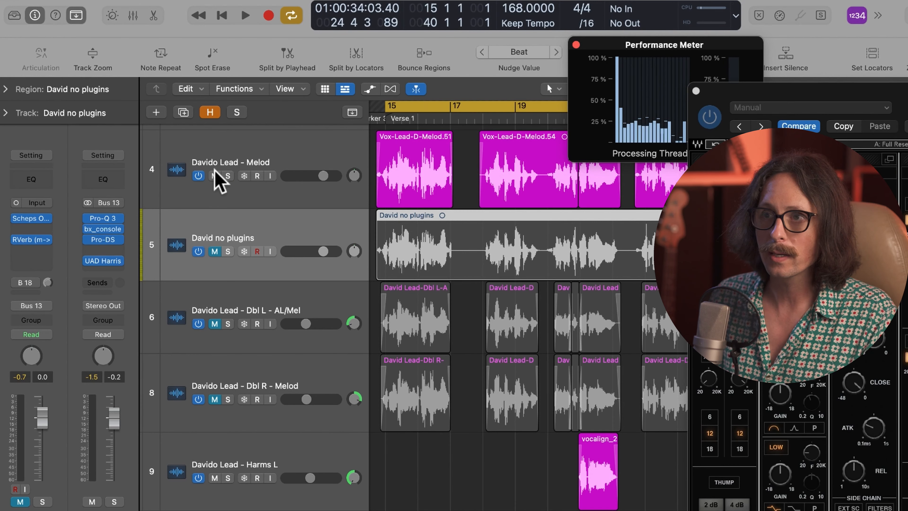
# Step: Swap the mutes so track 4 is muted and track 5 is unmuted, and mute the region on track 5
pyautogui.click(215, 247)
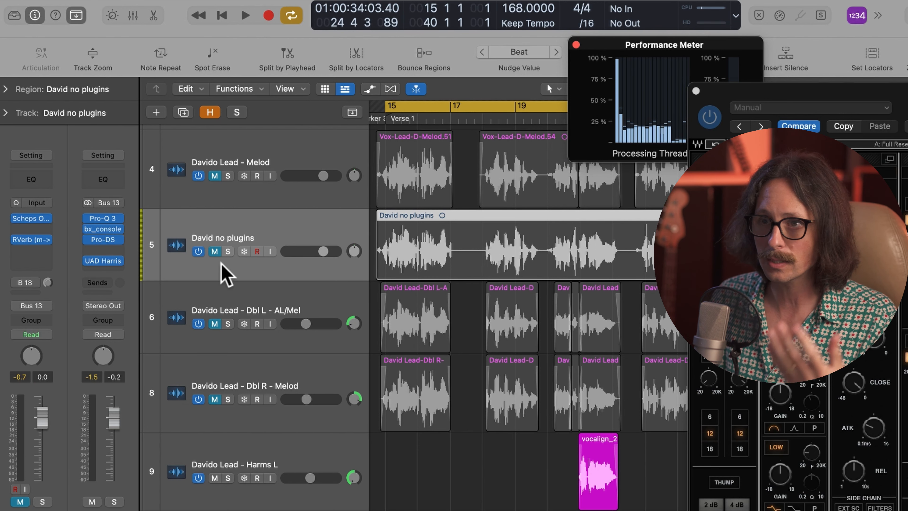
pyautogui.press('m')
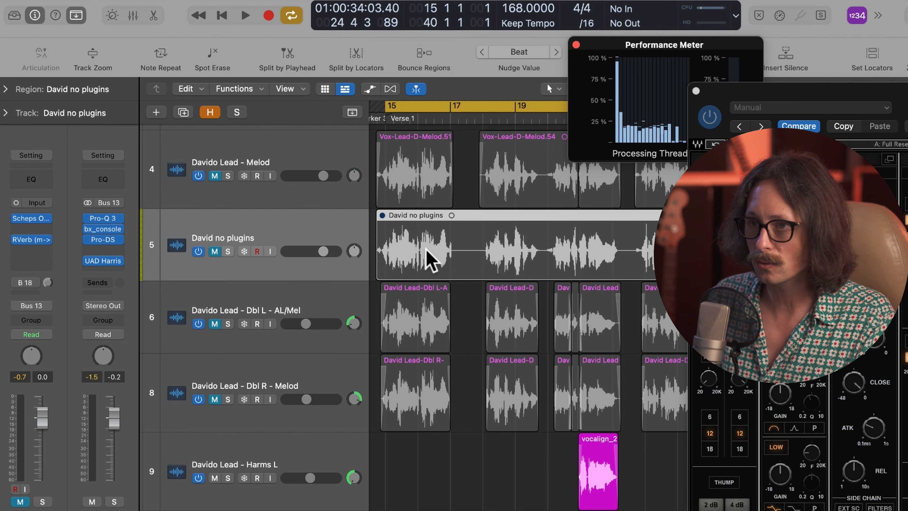
pyautogui.click(214, 252)
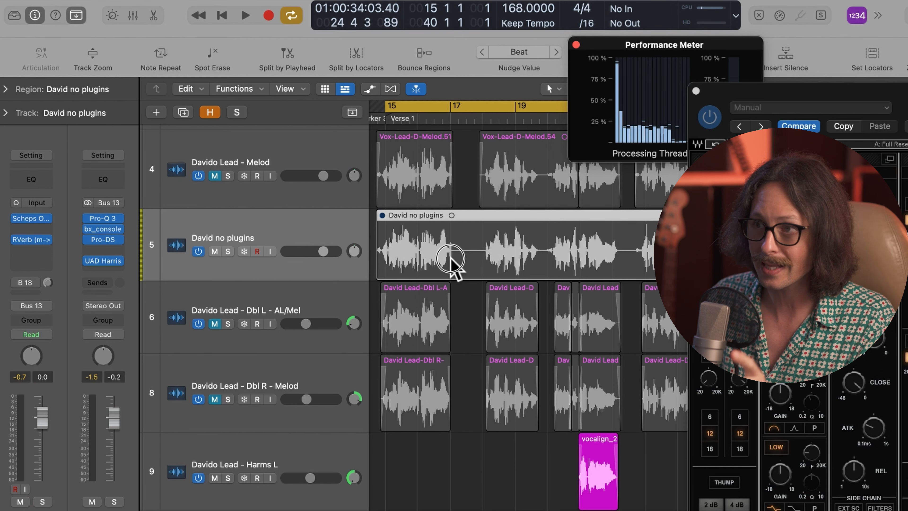
# Step: Unmute the region on track 5 and play the looped verse from the start of Verse 1
pyautogui.press('m')
pyautogui.click(400, 117)
pyautogui.press('space')
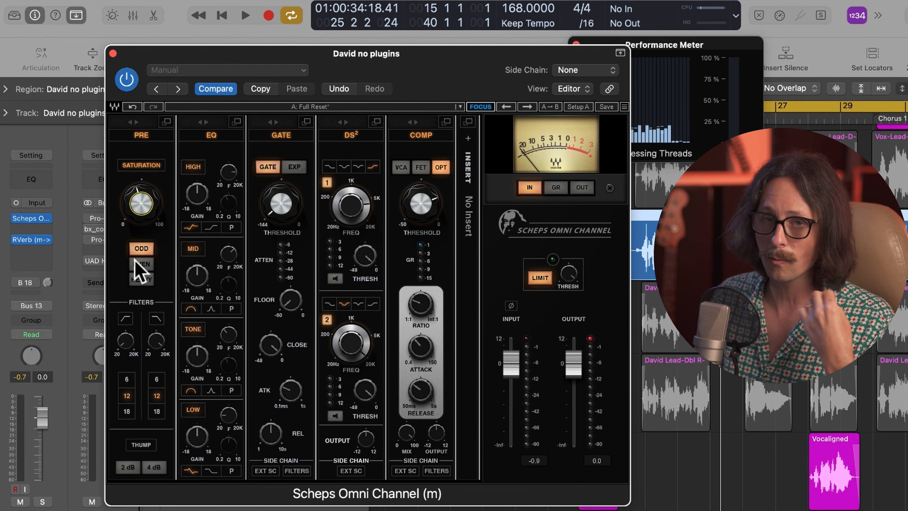
# Step: Enable the Pre module's high-pass filter and 2 dB Thump, then change the High EQ band to a shelf and raise its frequency
pyautogui.moveTo(124, 344); pyautogui.dragTo(146, 251)
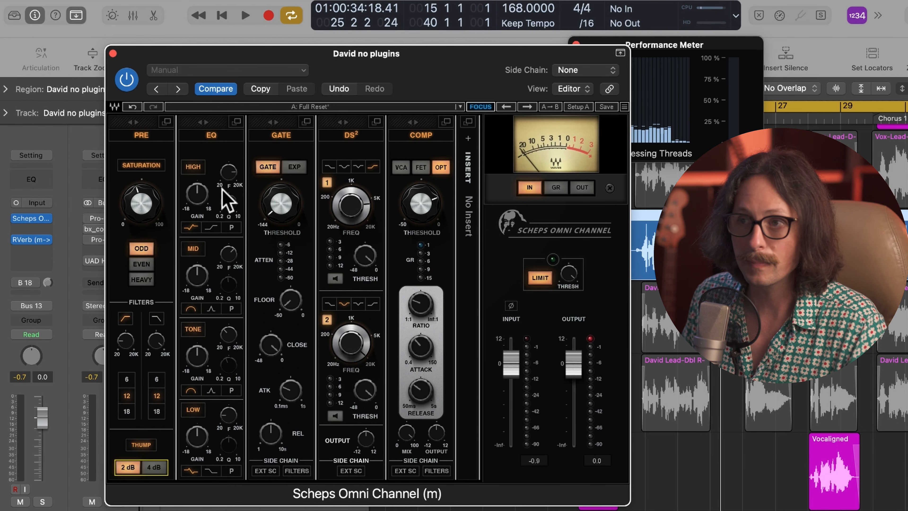
pyautogui.moveTo(234, 171); pyautogui.dragTo(202, 172)
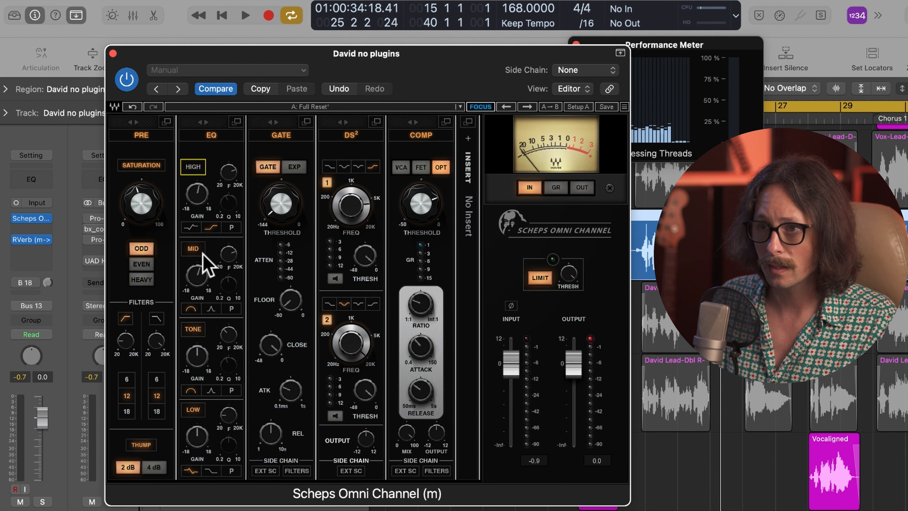
pyautogui.moveTo(230, 170); pyautogui.dragTo(250, 97)
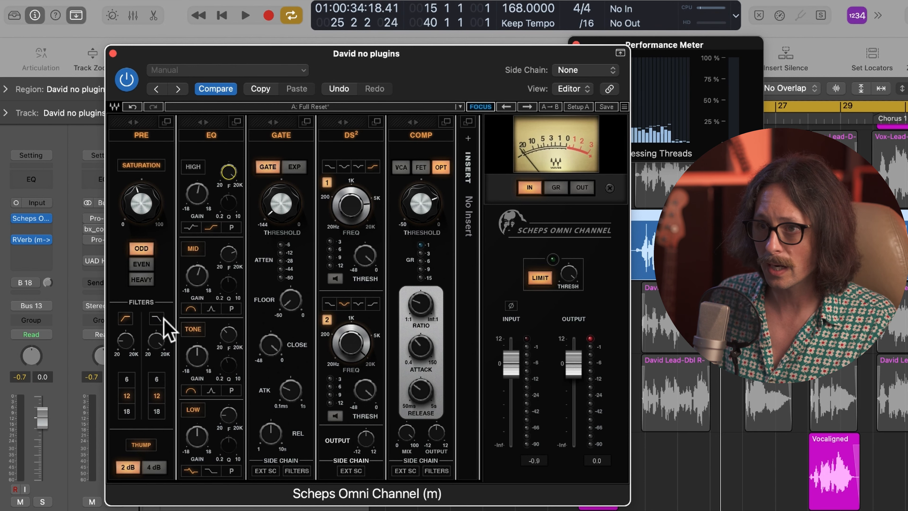
# Step: Set the EQ's Tone band frequency to about 284 Hz and reduce its gain slightly
pyautogui.moveTo(227, 338); pyautogui.dragTo(226, 362)
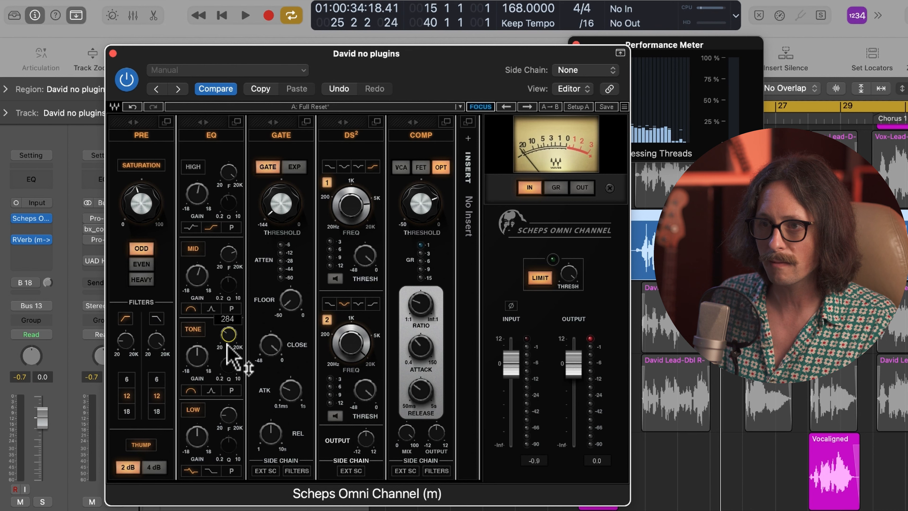
pyautogui.click(205, 369)
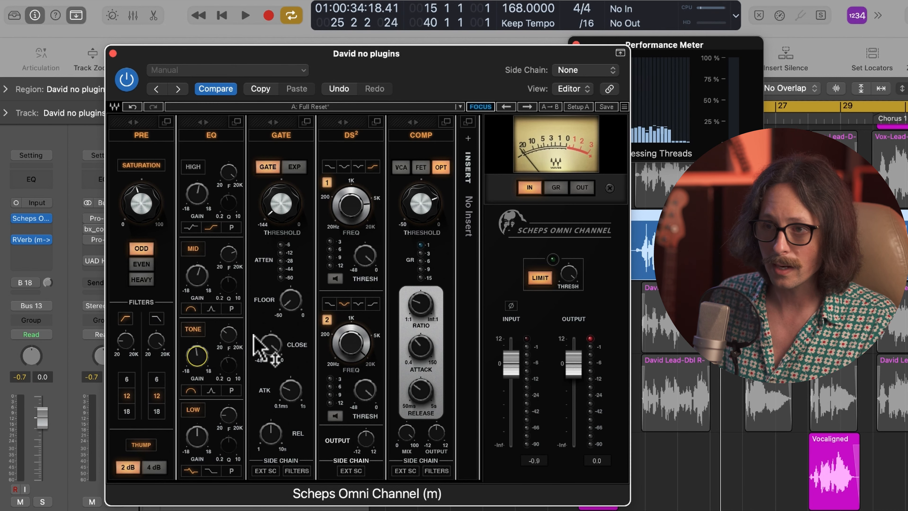
pyautogui.click(233, 336)
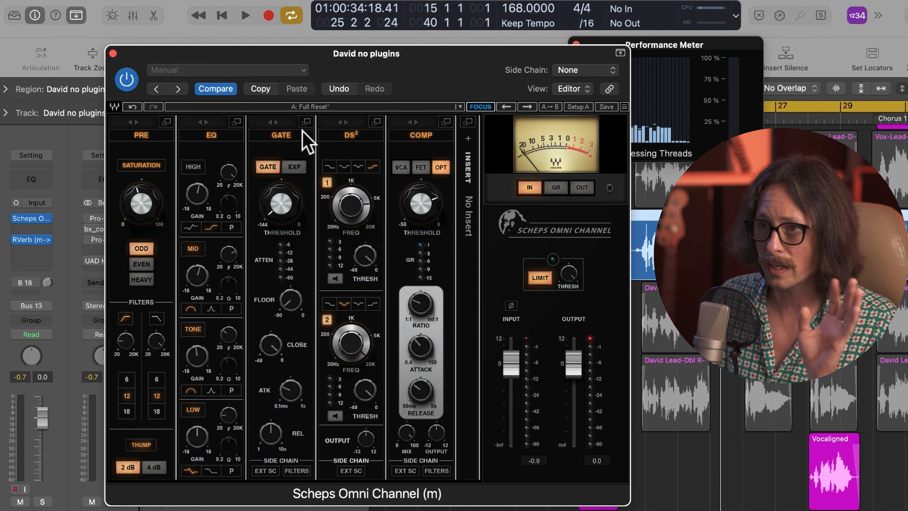
# Step: Reorder the modules so that DS2 and Comp come before the Gate
pyautogui.moveTo(359, 127); pyautogui.dragTo(282, 126)
pyautogui.moveTo(429, 124); pyautogui.dragTo(355, 128)
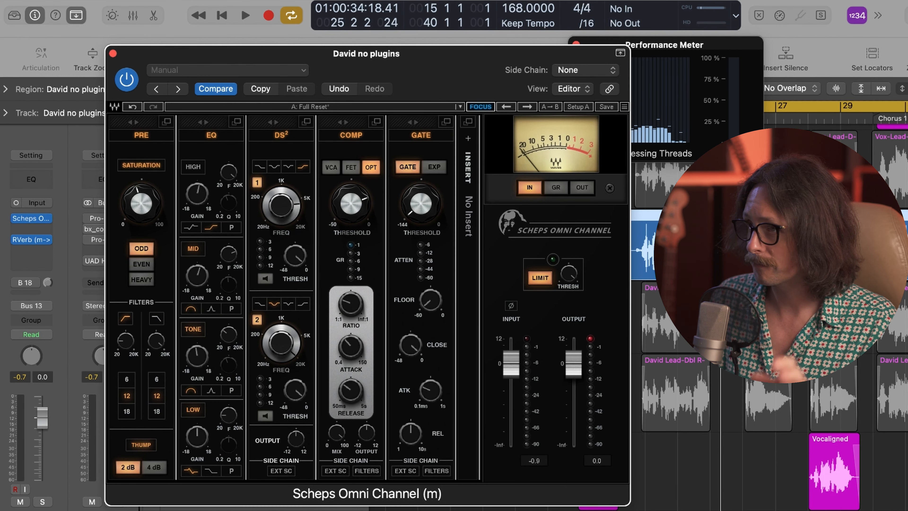
# Step: Play the looped verse while adjusting the Mid and Tone EQ bands, keeping Mid as a wide bell and changing Tone to a narrow bell
pyautogui.press('space')
pyautogui.moveTo(207, 283); pyautogui.dragTo(230, 335)
pyautogui.click(240, 311)
pyautogui.click(199, 312)
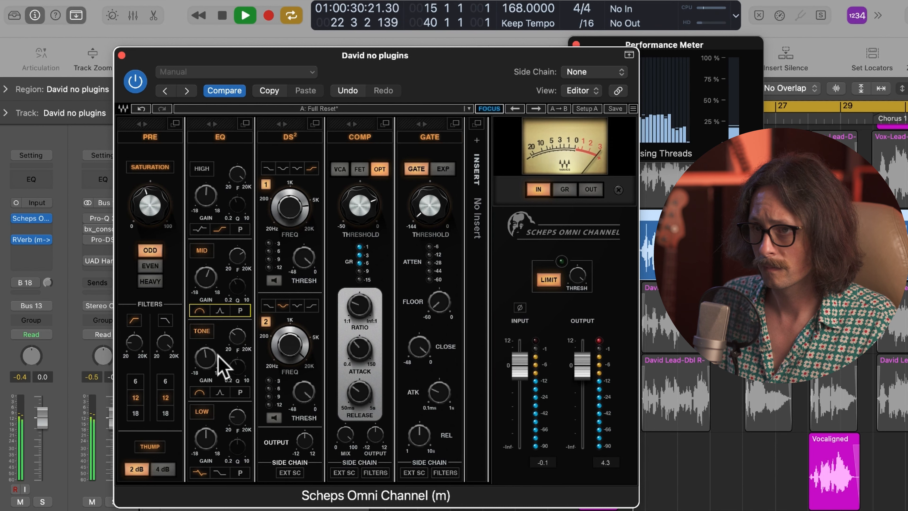
pyautogui.moveTo(235, 339); pyautogui.dragTo(214, 372)
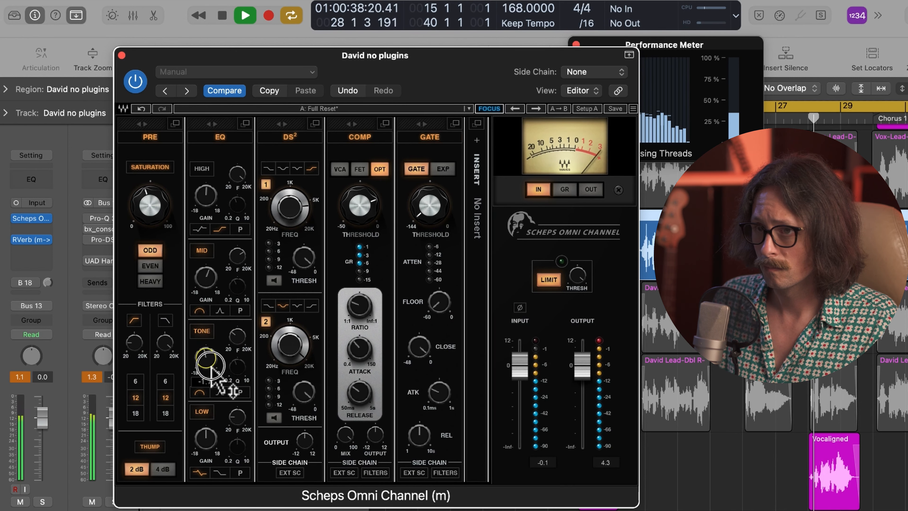
pyautogui.click(220, 392)
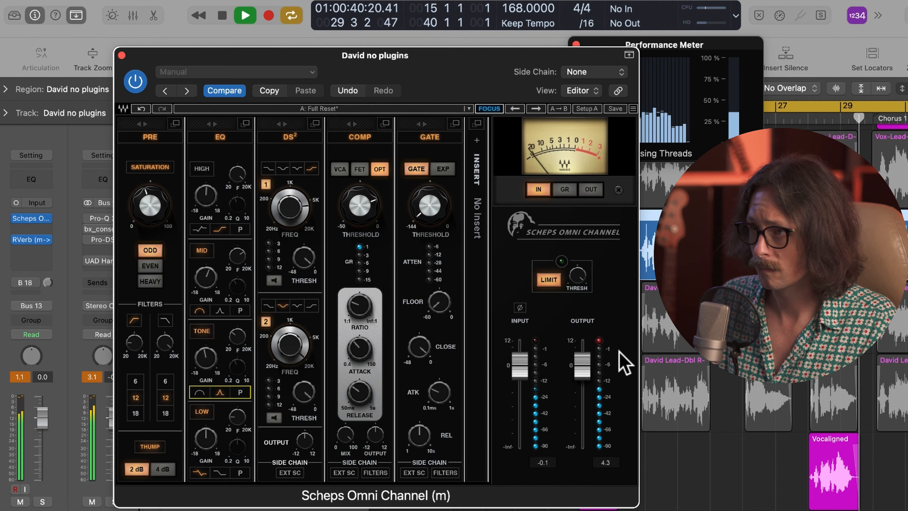
# Step: Tune DS2 band 1's threshold against the looped verse, change its filter to the third shape, and stop playback
pyautogui.press('space')
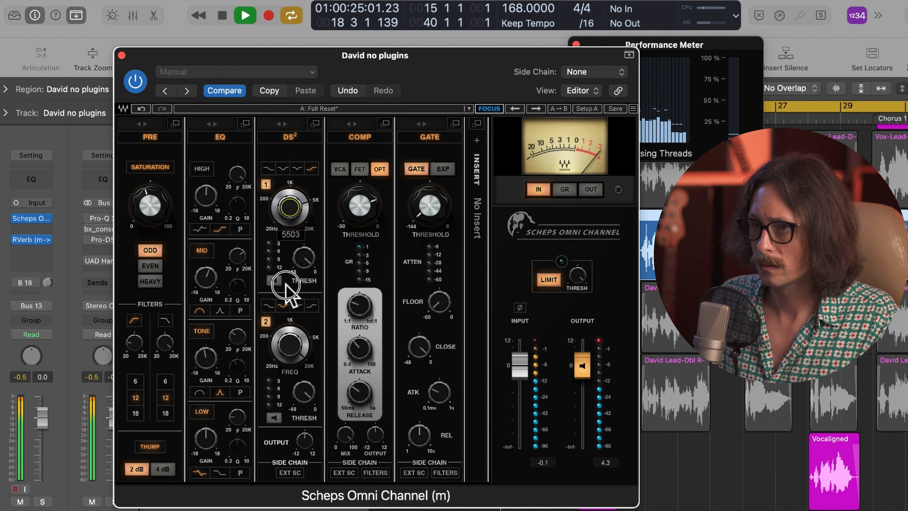
pyautogui.moveTo(306, 264); pyautogui.dragTo(283, 389)
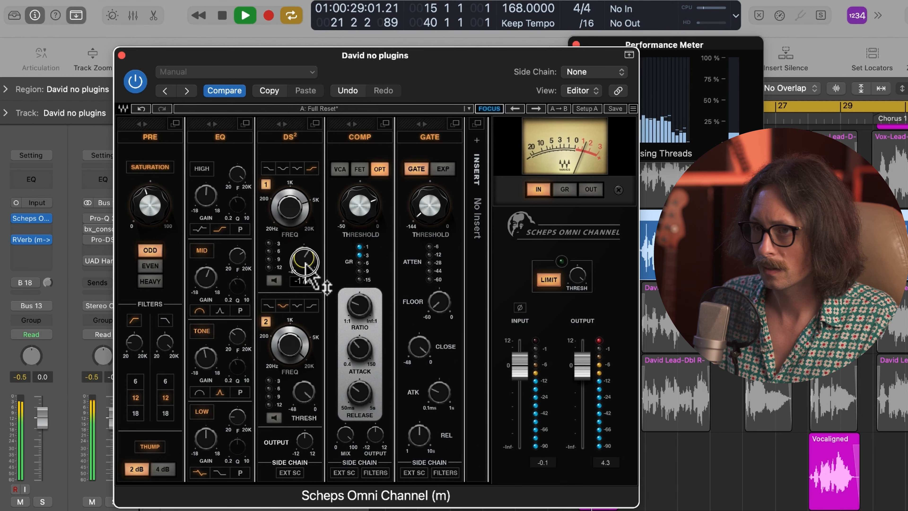
pyautogui.click(285, 169)
pyautogui.click(297, 168)
pyautogui.moveTo(304, 258); pyautogui.dragTo(326, 203)
pyautogui.moveTo(307, 272)
pyautogui.mouseDown()
pyautogui.moveTo(324, 203)
pyautogui.moveTo(302, 283)
pyautogui.moveTo(315, 278)
pyautogui.mouseUp()
pyautogui.press('space')
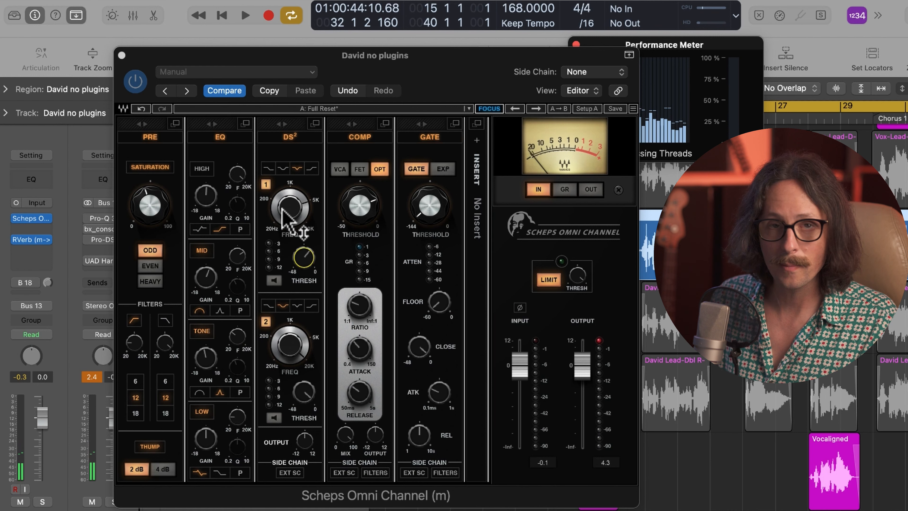
# Step: Set DS2 band 2 to the third filter shape and fine-tune both bands' thresholds while the verse plays
pyautogui.click(283, 168)
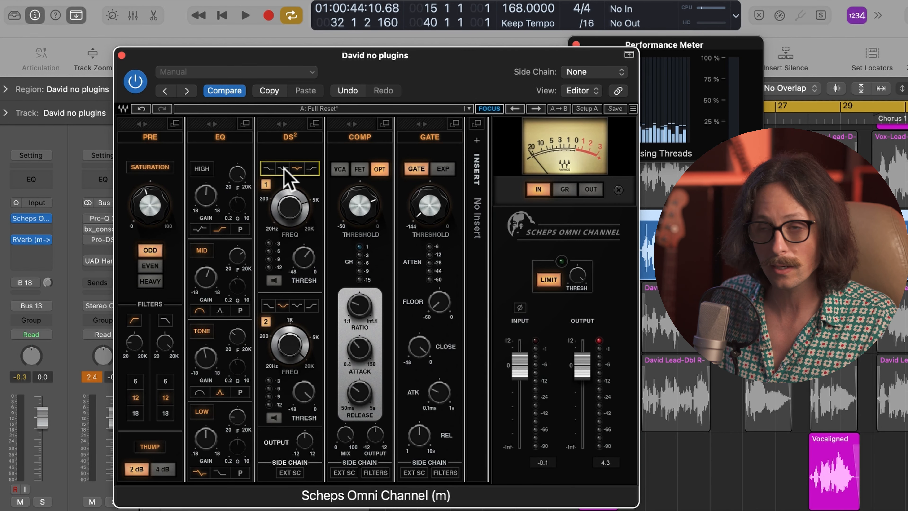
pyautogui.click(297, 168)
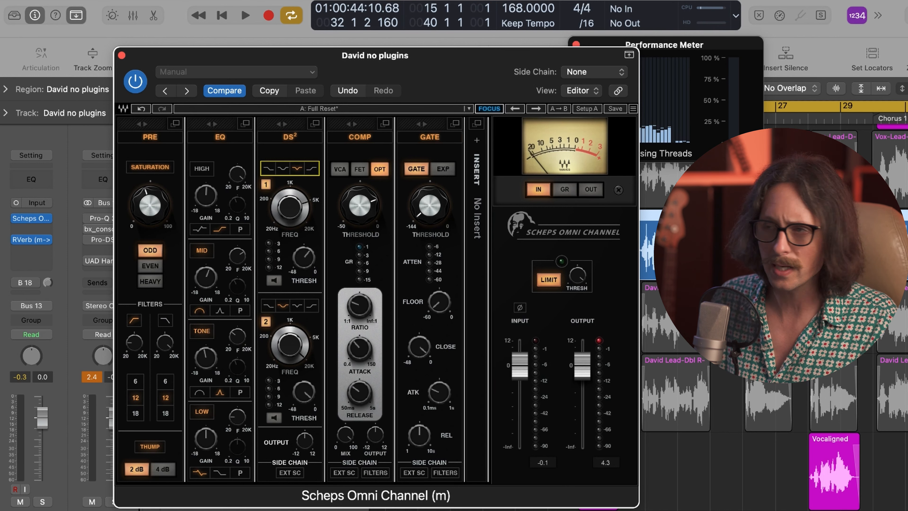
pyautogui.click(297, 306)
pyautogui.press('space')
pyautogui.moveTo(308, 398); pyautogui.dragTo(304, 376)
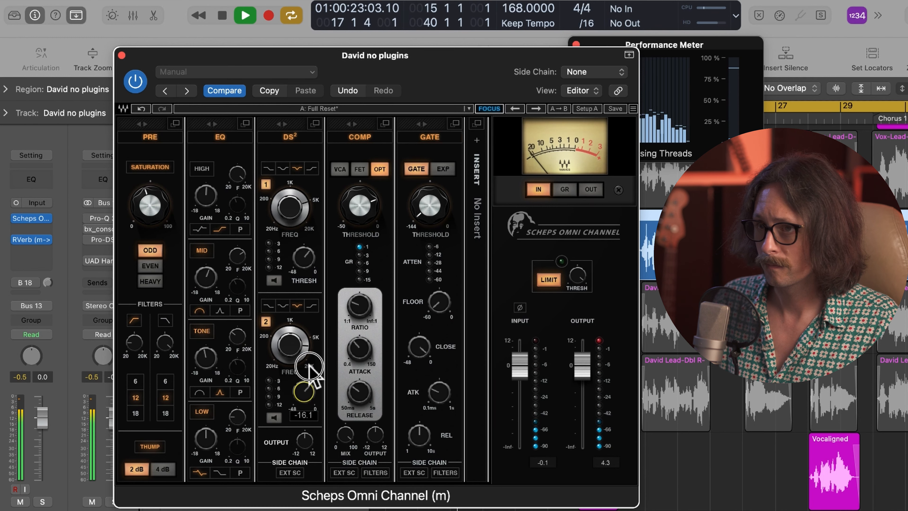
pyautogui.moveTo(301, 272); pyautogui.dragTo(303, 243)
pyautogui.moveTo(311, 390); pyautogui.dragTo(311, 373)
pyautogui.click(304, 257)
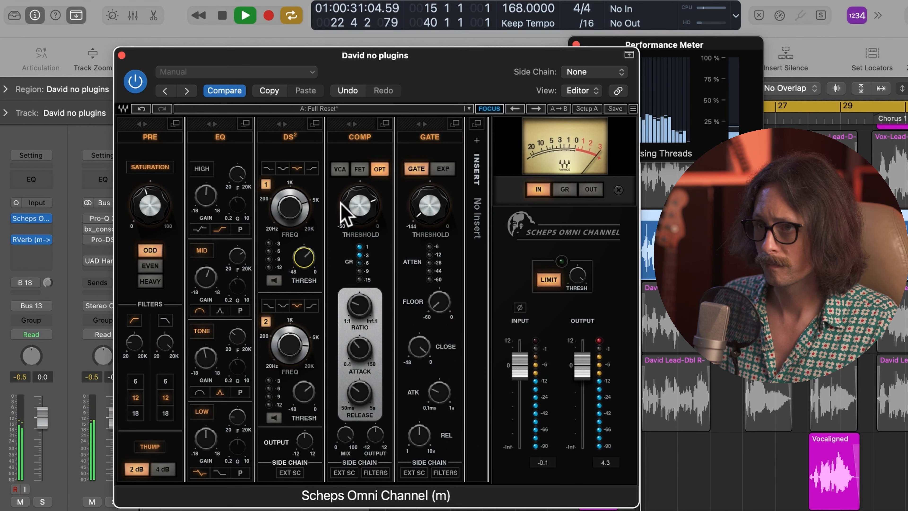
# Step: Switch the compressor from OPT to FET and lower its ratio, with playback stopped
pyautogui.click(356, 318)
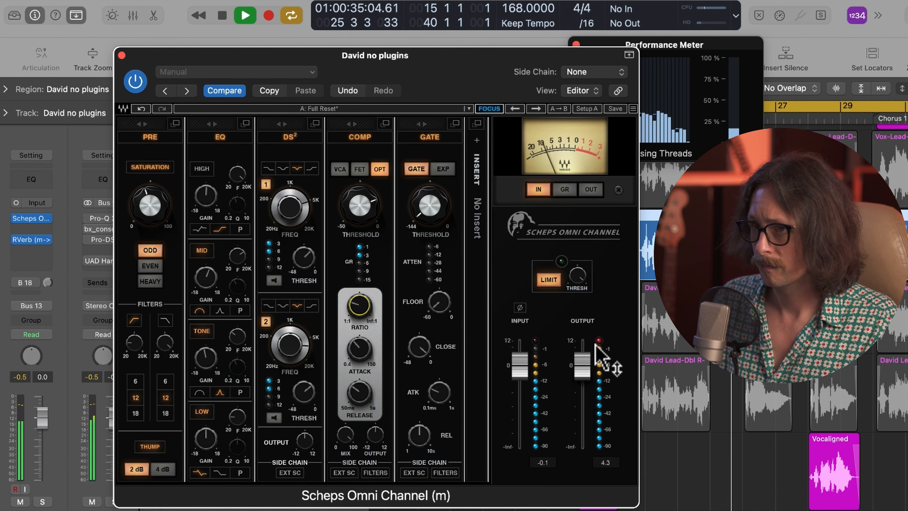
pyautogui.press('space')
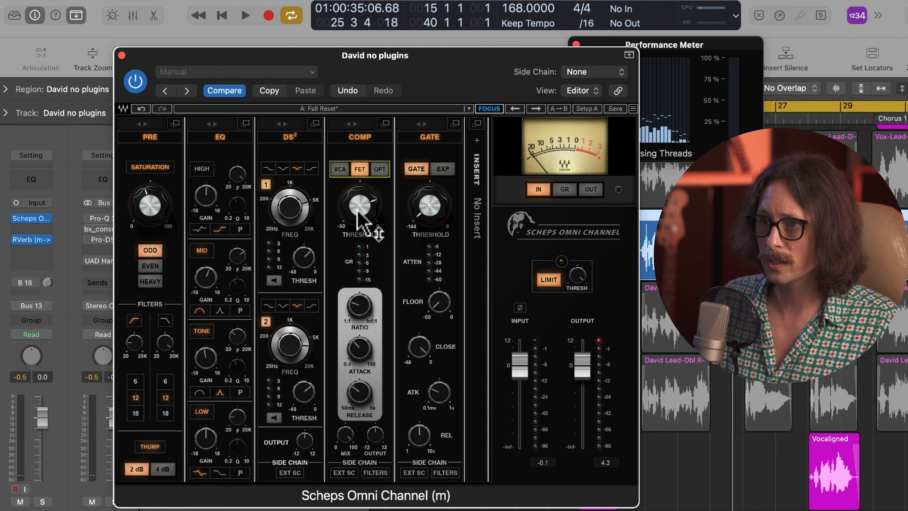
pyautogui.moveTo(358, 211)
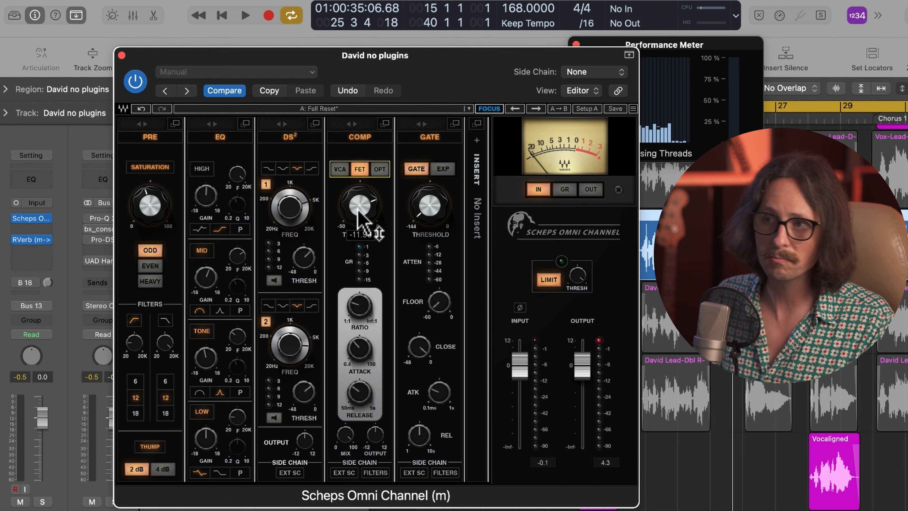
pyautogui.moveTo(357, 308)
pyautogui.moveTo(357, 307); pyautogui.dragTo(358, 321)
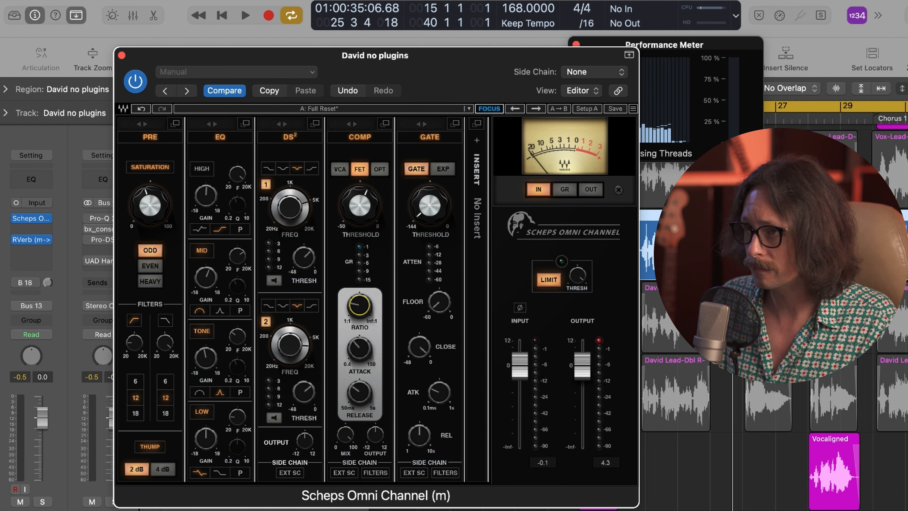
# Step: Play the looped verse and adjust the FET compressor's attack and threshold by ear
pyautogui.press('space')
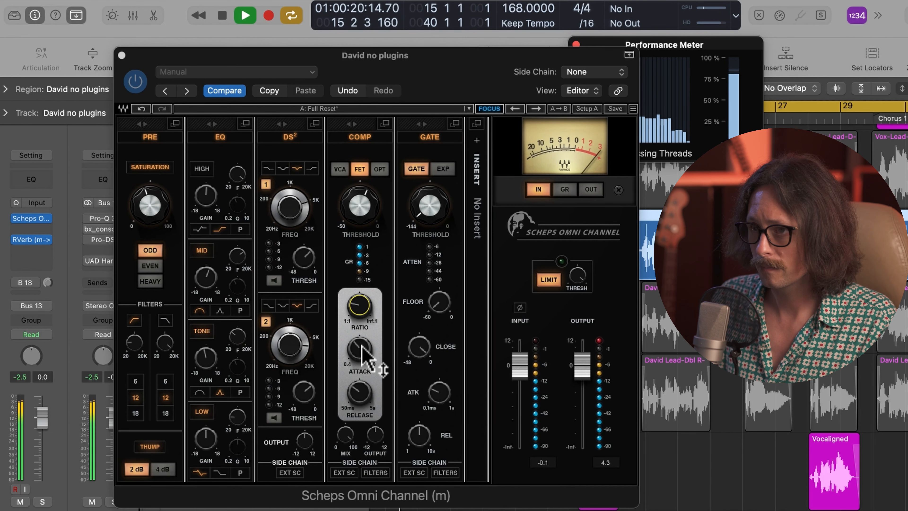
pyautogui.moveTo(371, 365); pyautogui.dragTo(365, 326)
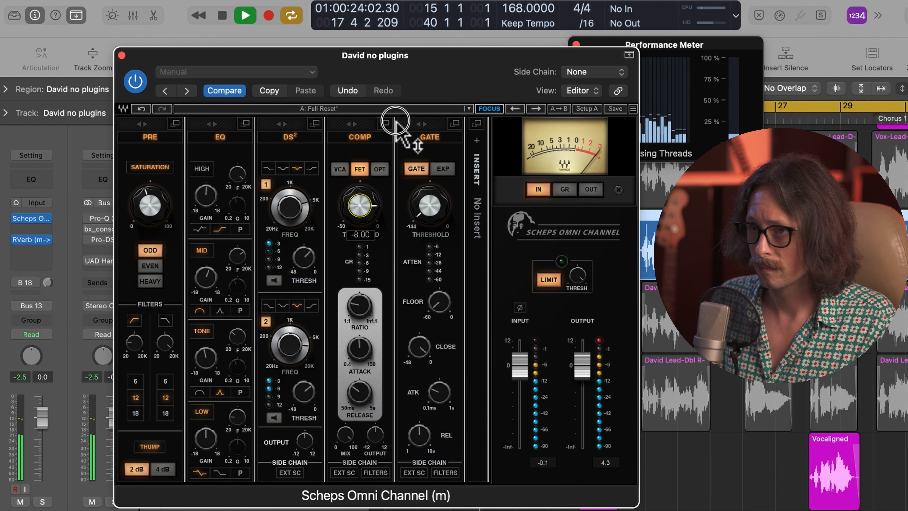
pyautogui.moveTo(371, 213)
pyautogui.mouseDown()
pyautogui.moveTo(357, 225)
pyautogui.moveTo(365, 208)
pyautogui.mouseUp()
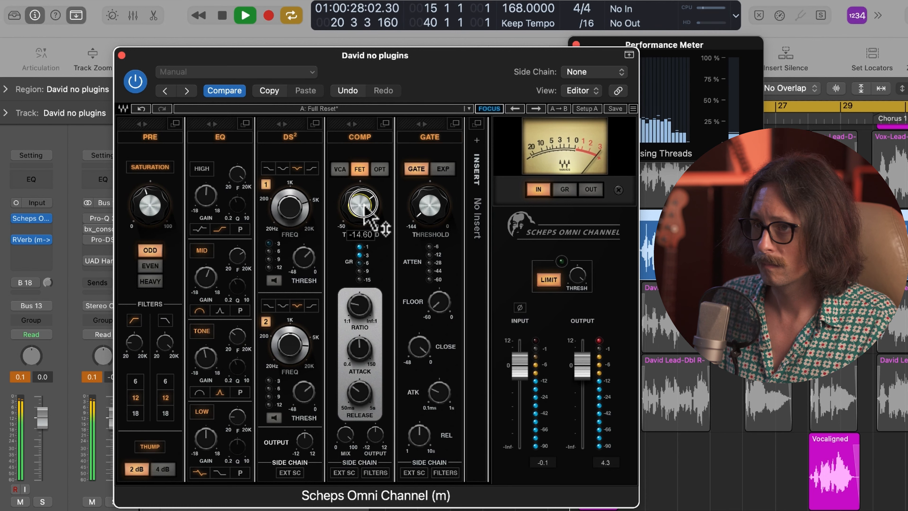
pyautogui.moveTo(365, 212); pyautogui.dragTo(367, 203)
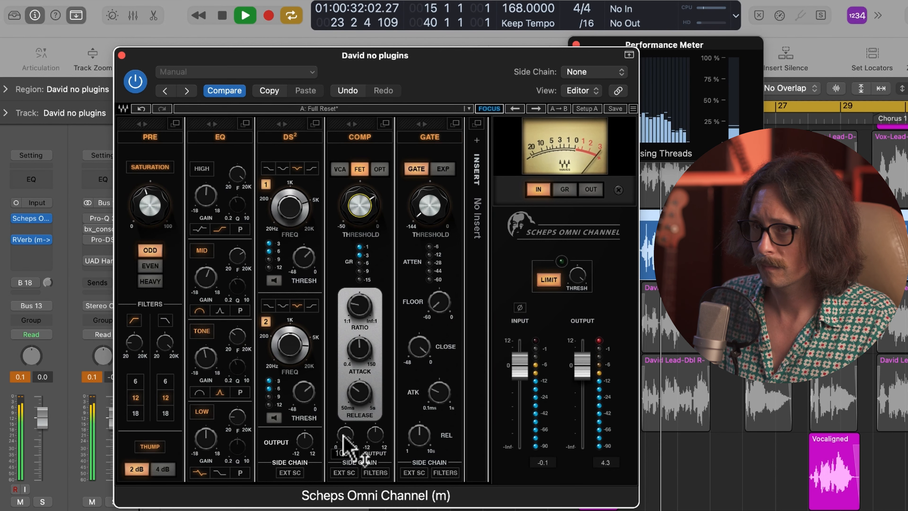
# Step: Raise the compressor's ratio, check its mix, and fine-tune the threshold while the verse plays
pyautogui.moveTo(364, 304); pyautogui.dragTo(367, 255)
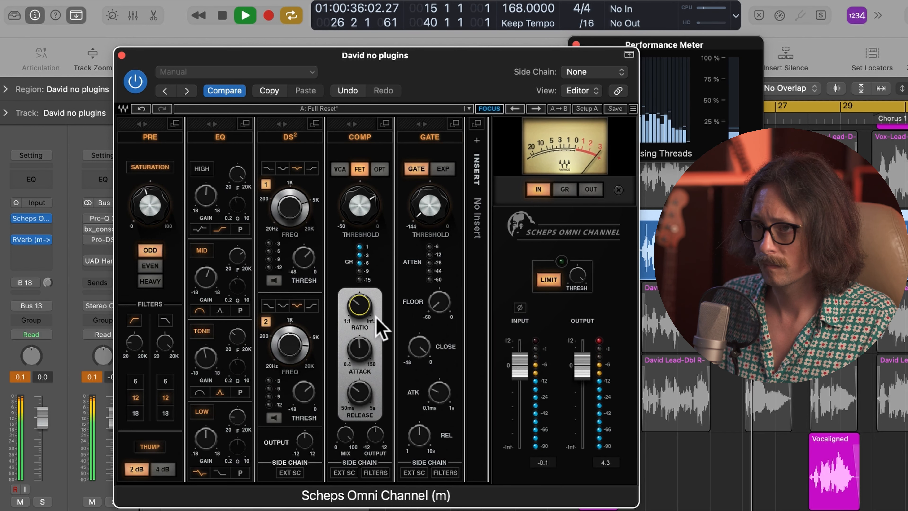
pyautogui.moveTo(371, 209); pyautogui.dragTo(367, 186)
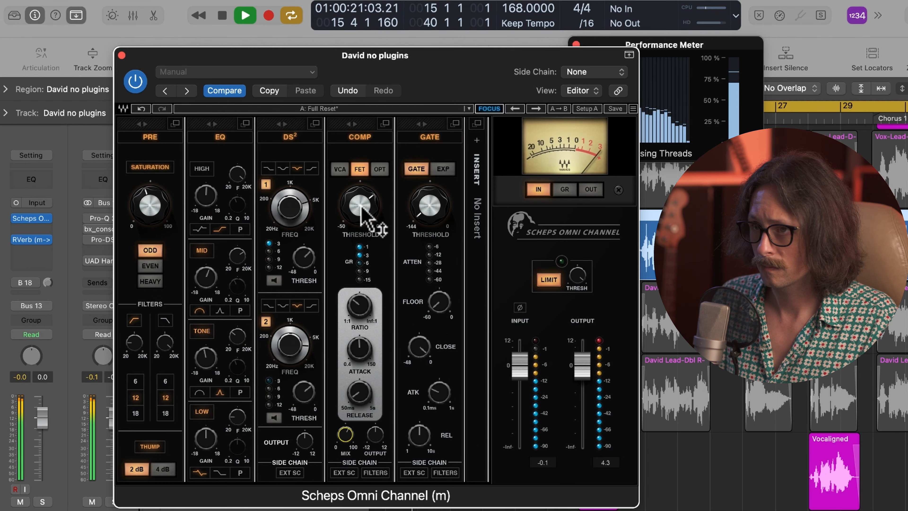
pyautogui.click(362, 211)
pyautogui.click(344, 436)
pyautogui.click(362, 192)
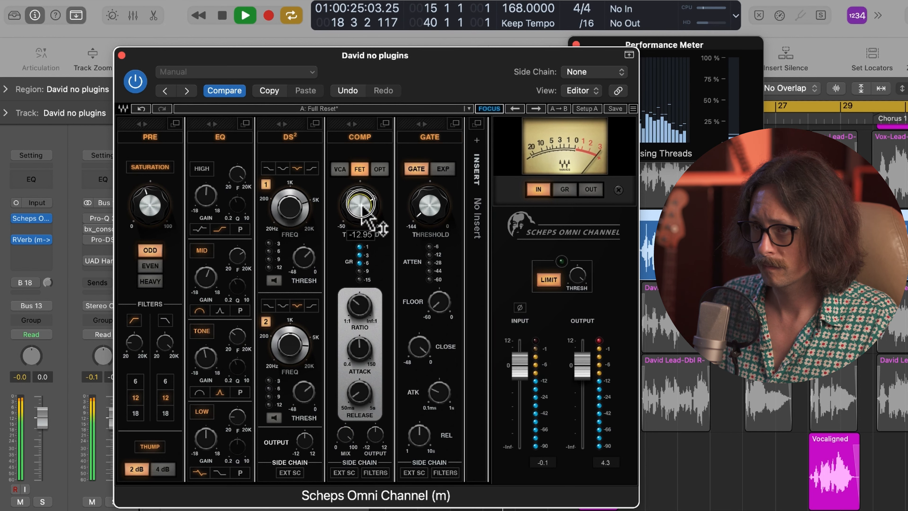
pyautogui.moveTo(361, 191); pyautogui.dragTo(364, 222)
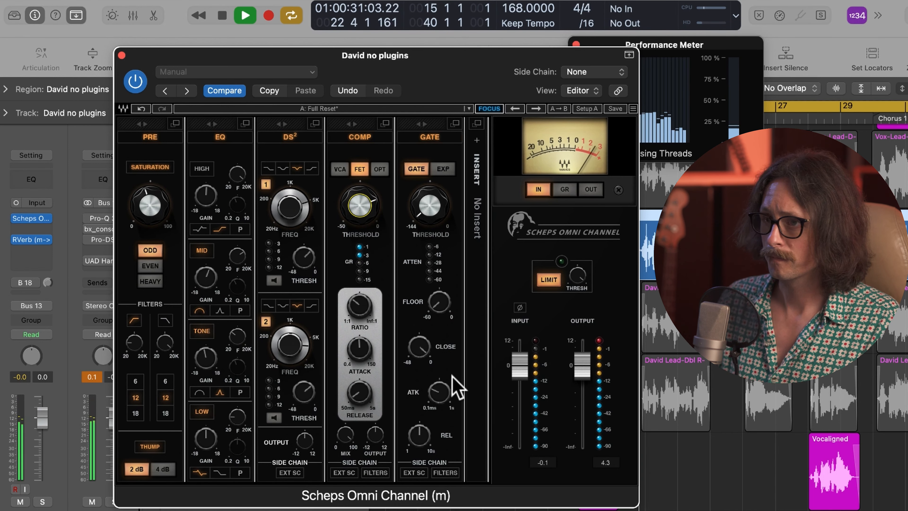
# Step: Move the Gate module behind the Insert slot, switch off the limiter and Thump, and set the saturation to Even
pyautogui.moveTo(415, 123); pyautogui.dragTo(493, 131)
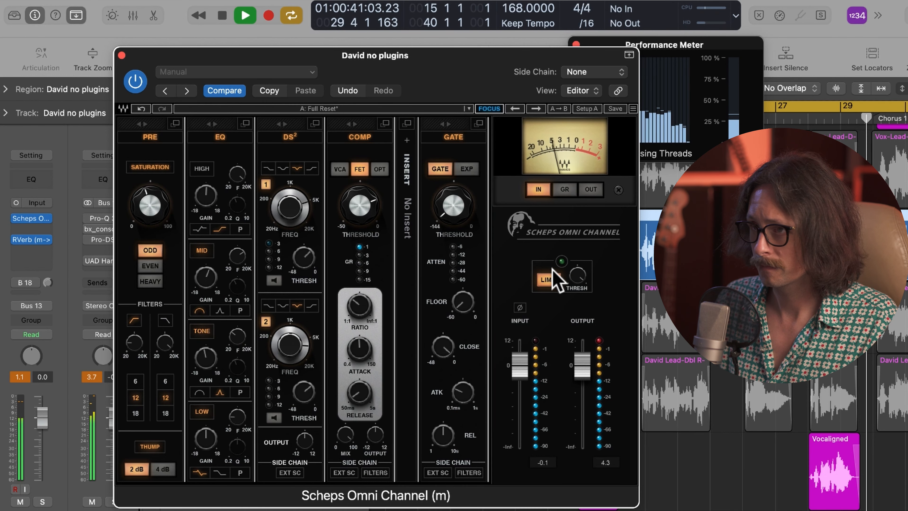
pyautogui.click(549, 279)
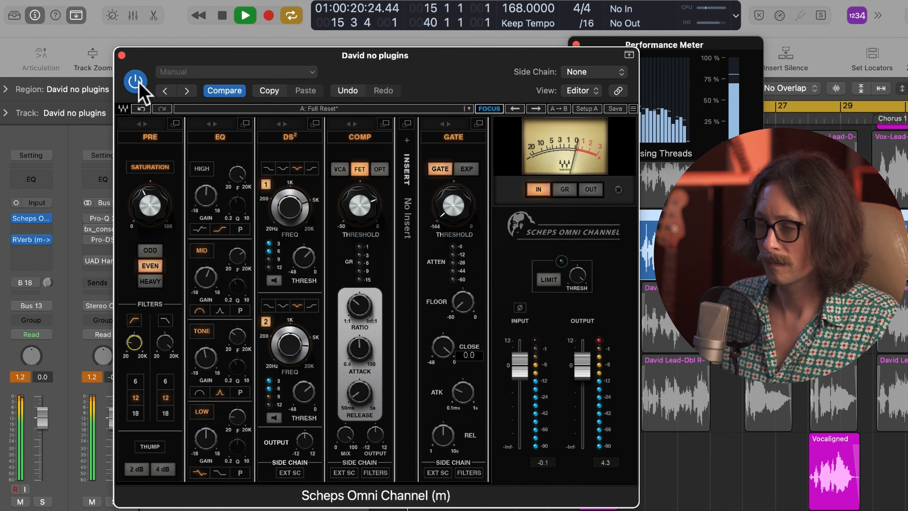
# Step: Toggle the plug-in's bypass to compare the vocal by ear, then lower its output and input faders slightly
pyautogui.click(139, 85)
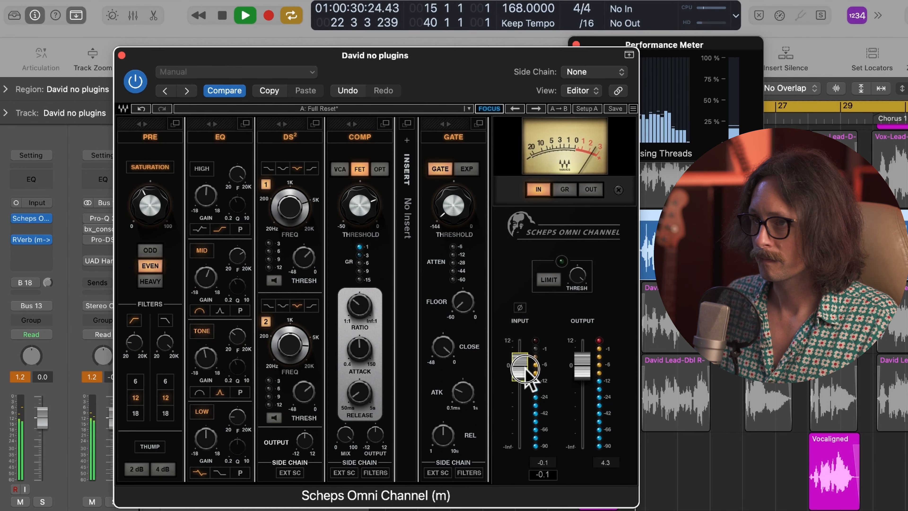
pyautogui.moveTo(583, 372); pyautogui.dragTo(576, 385)
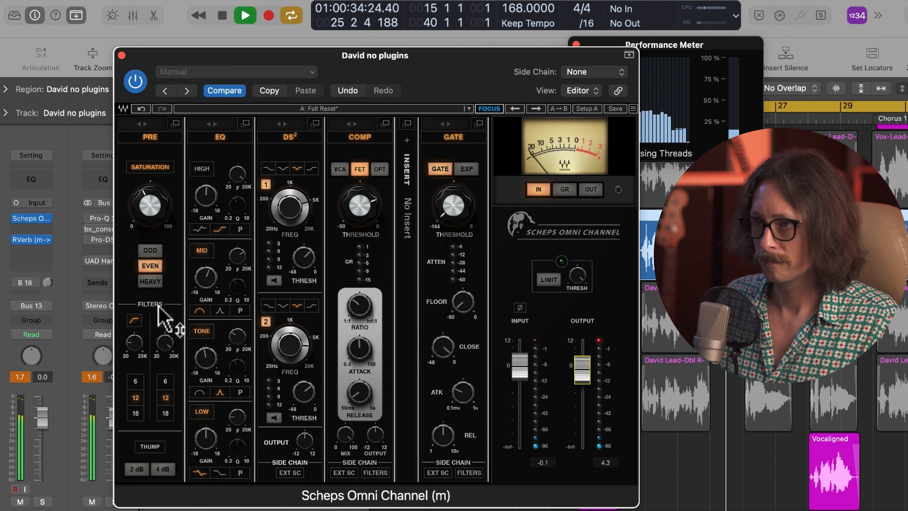
pyautogui.moveTo(518, 366); pyautogui.dragTo(520, 371)
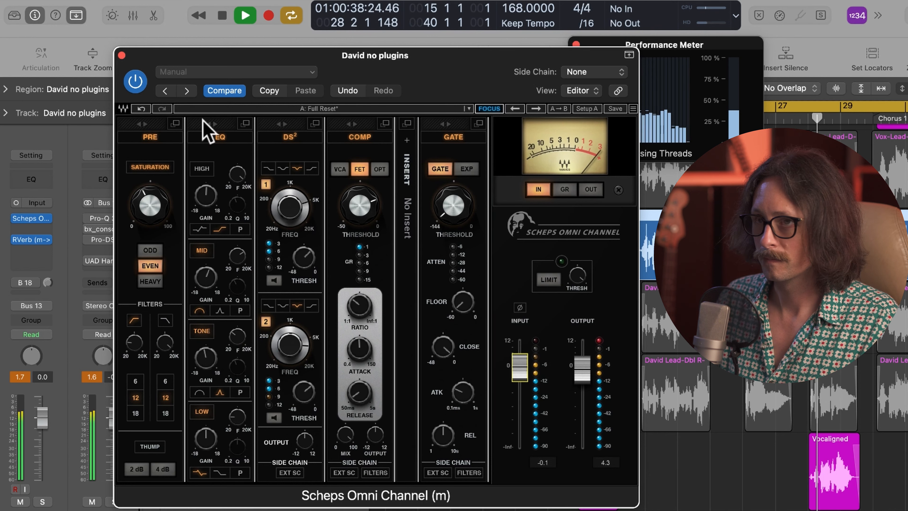
# Step: Replay the verse, compare the vocal with the plug-in bypassed and active, and lower its output fader slightly
pyautogui.press('space')
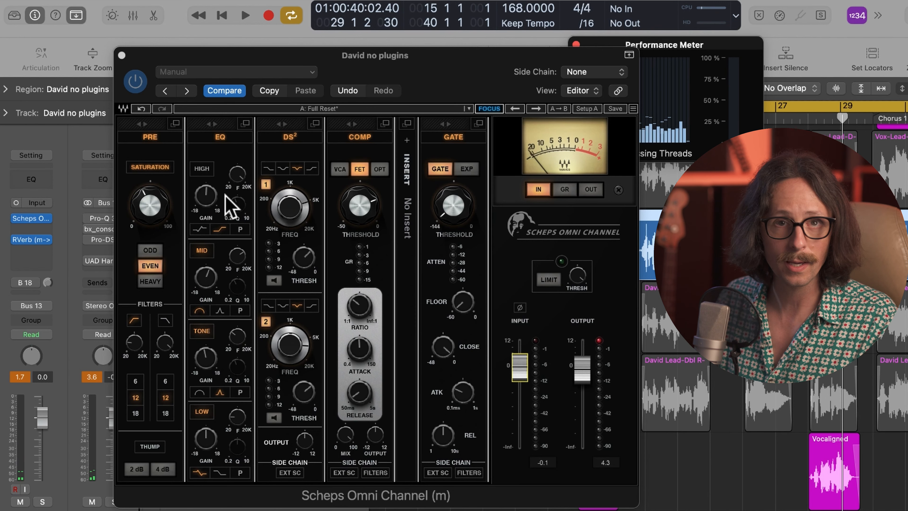
pyautogui.press('space')
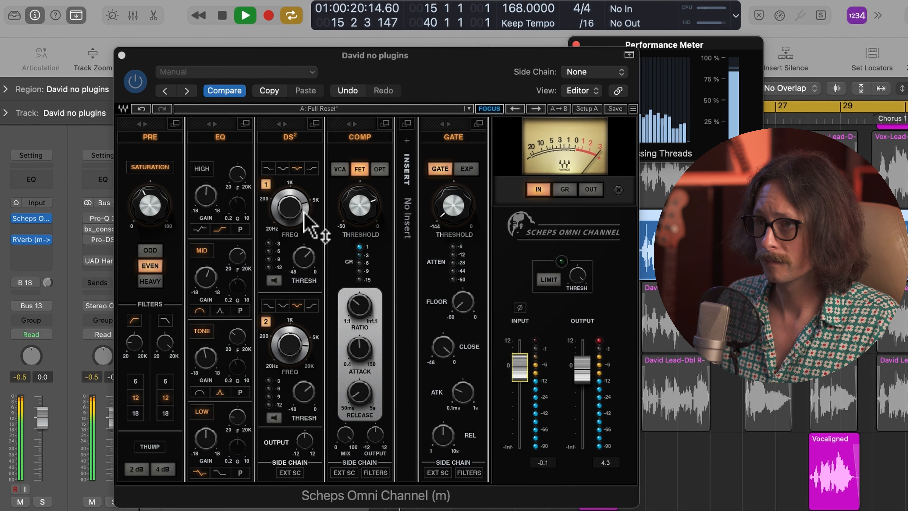
pyautogui.click(136, 91)
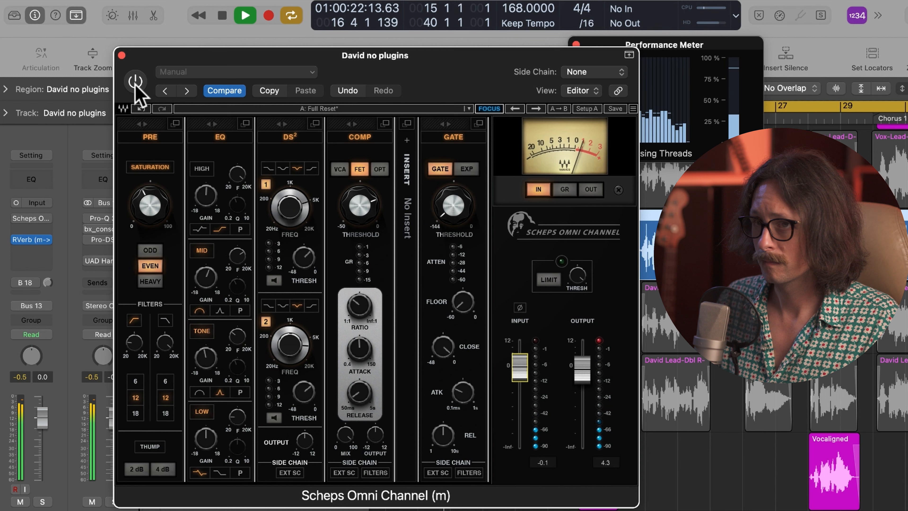
pyautogui.click(136, 84)
pyautogui.moveTo(582, 380); pyautogui.dragTo(576, 391)
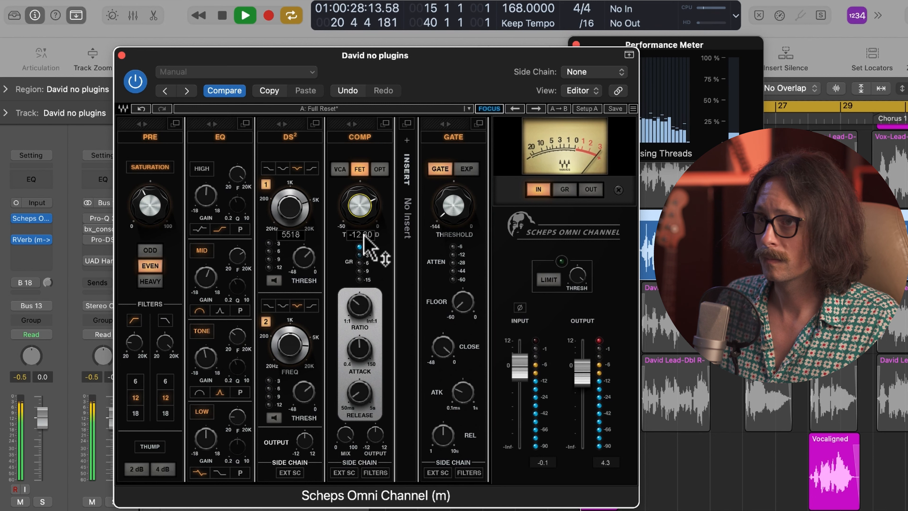
pyautogui.click(135, 83)
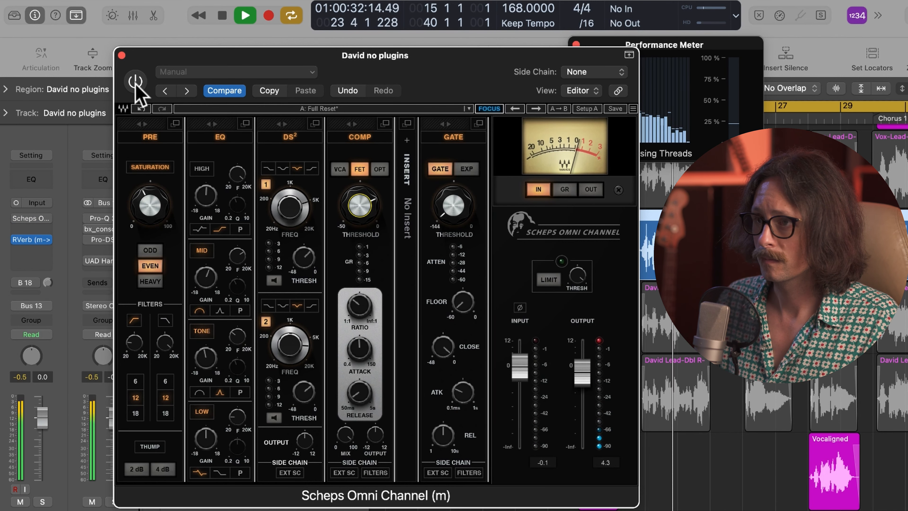
pyautogui.click(136, 84)
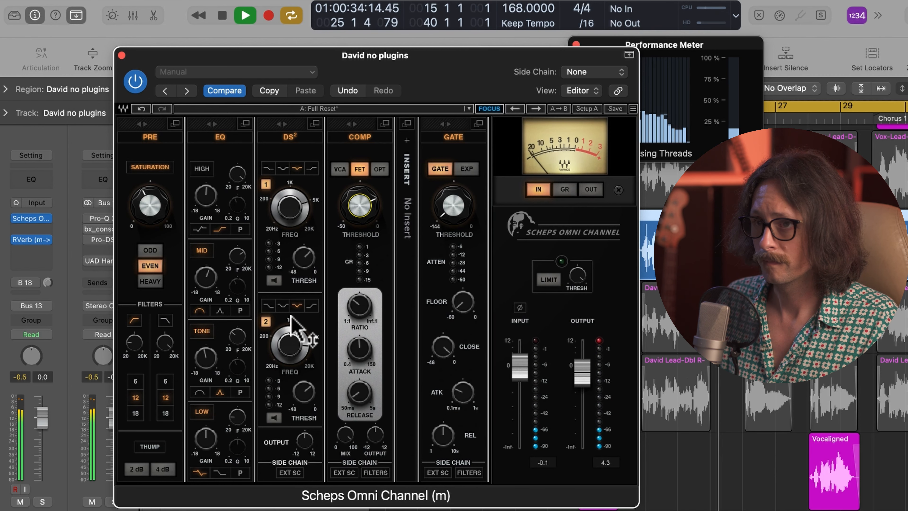
# Step: Fine-tune the EQ's mid gain and both DS² de-esser thresholds by ear while the verse plays
pyautogui.click(211, 282)
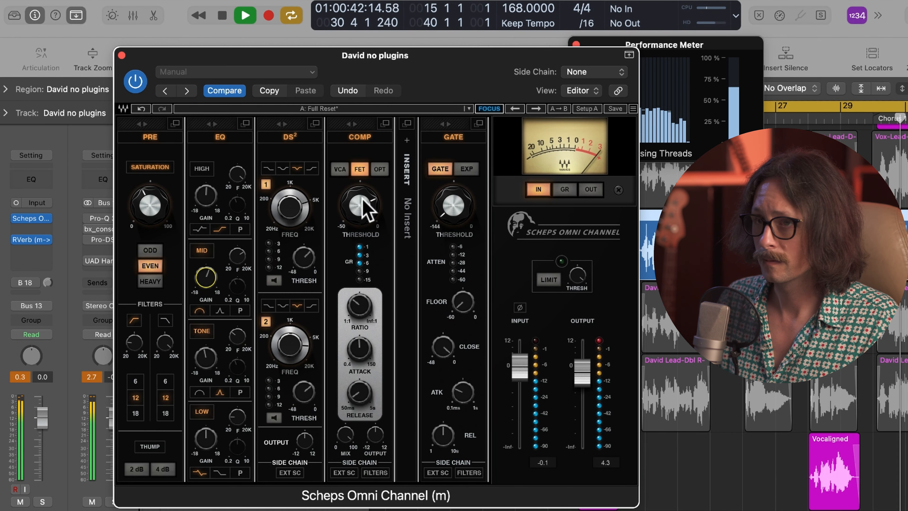
pyautogui.moveTo(309, 257); pyautogui.dragTo(318, 244)
pyautogui.moveTo(304, 401); pyautogui.dragTo(306, 397)
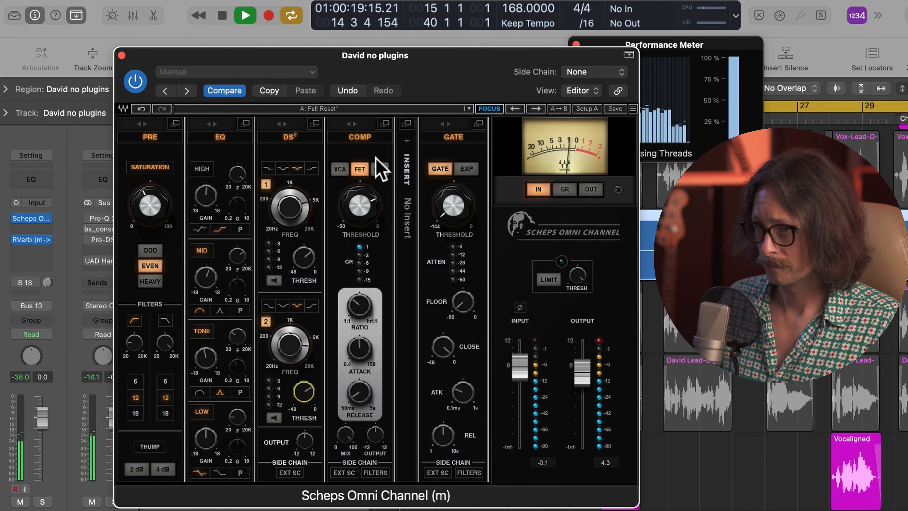
# Step: Switch on the limiter, adjust its threshold, and set the meter to GR while comparing against bypass
pyautogui.click(547, 279)
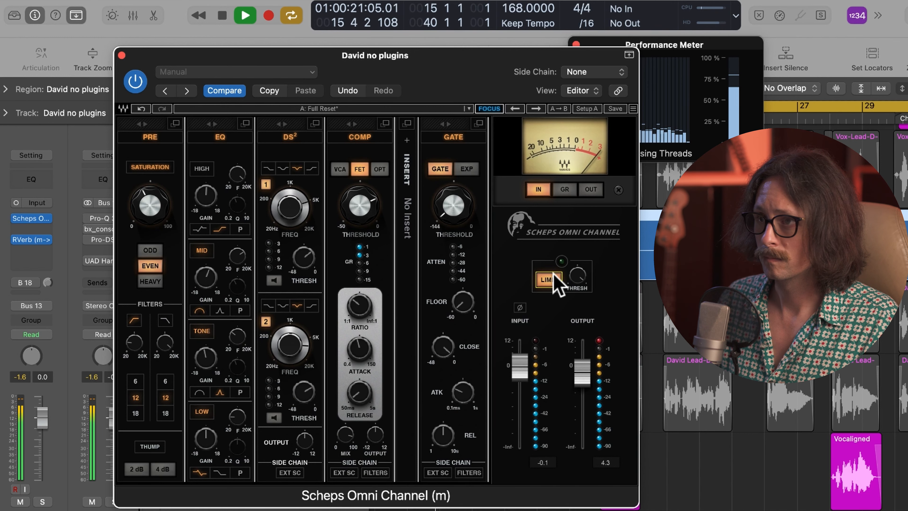
pyautogui.click(577, 276)
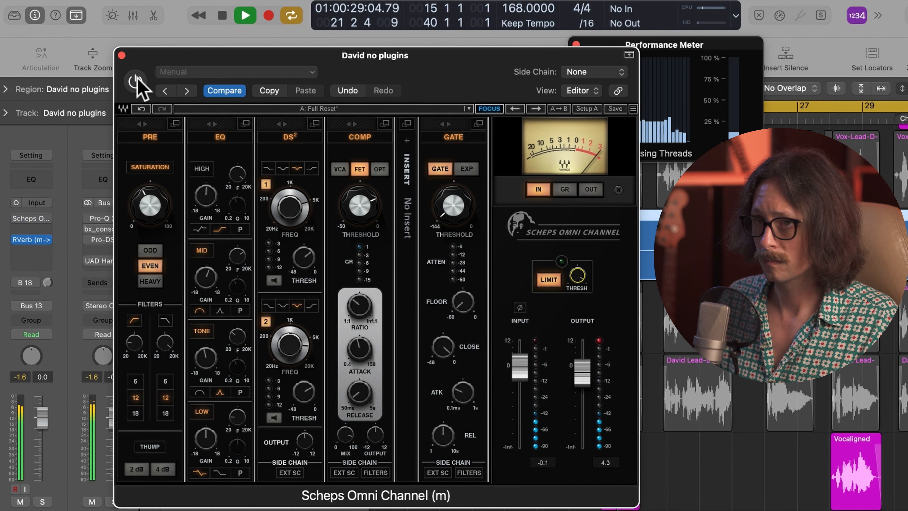
pyautogui.click(565, 190)
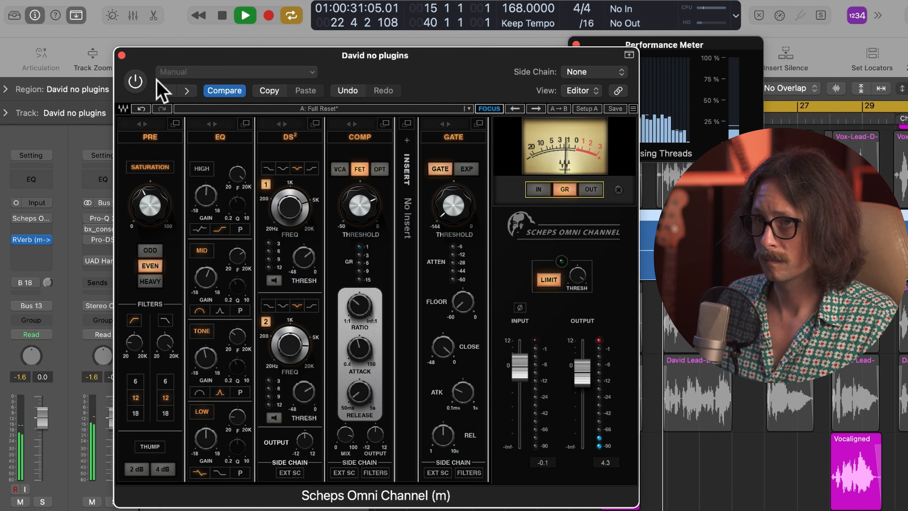
pyautogui.click(136, 81)
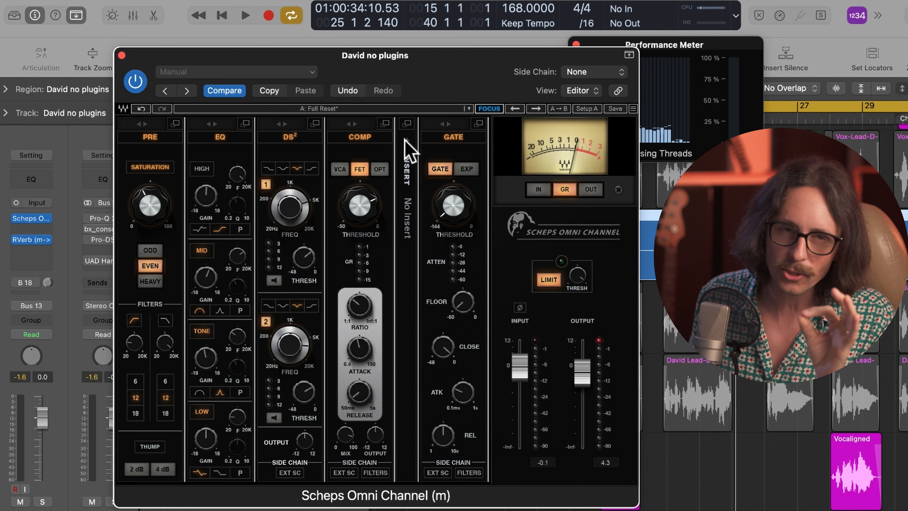
# Step: Load the MannyM EQ plug-in into the channel strip's Insert slot
pyautogui.click(407, 140)
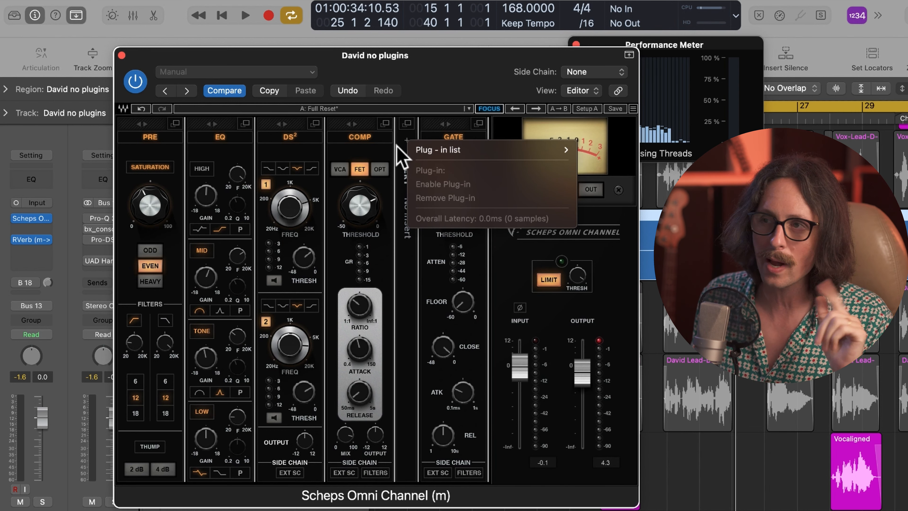
pyautogui.moveTo(548, 150)
pyautogui.moveTo(616, 168)
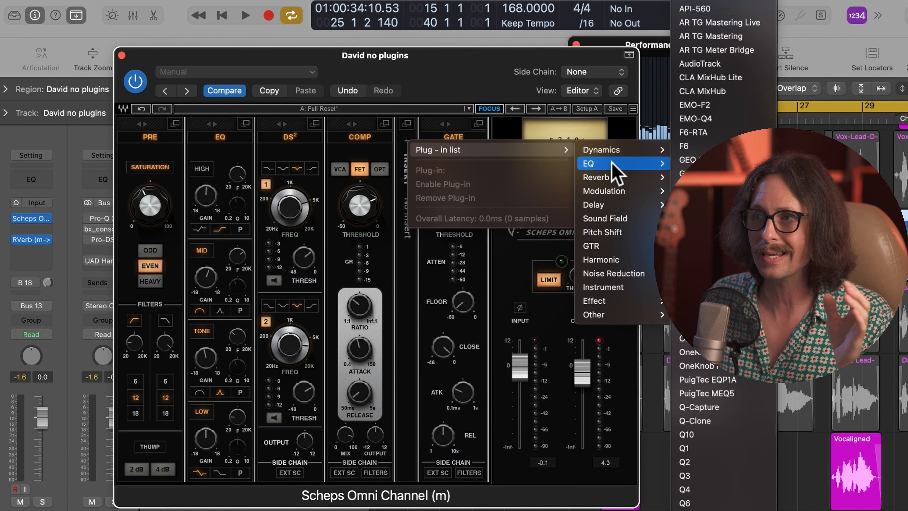
pyautogui.click(699, 242)
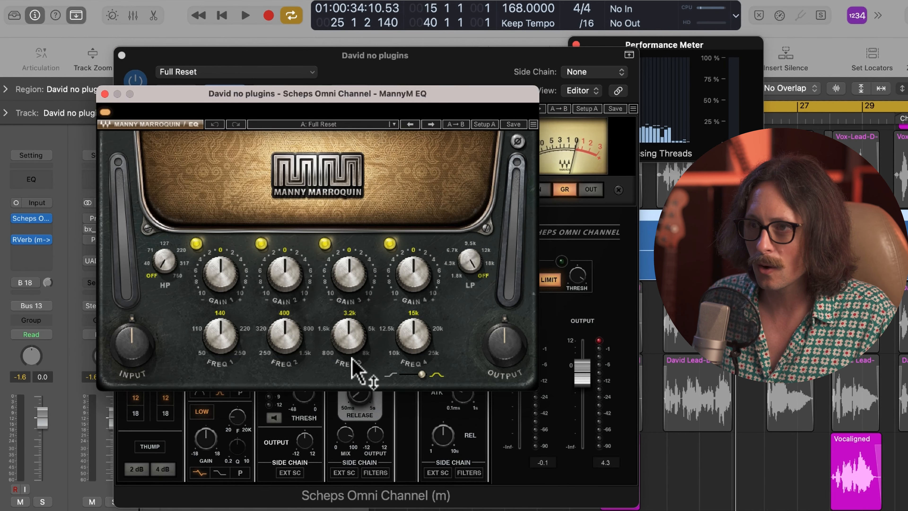
# Step: Set the inserted EQ's third frequency to 8k and high-pass to 71, and cut band 1 slightly at 250
pyautogui.moveTo(353, 362); pyautogui.dragTo(394, 187)
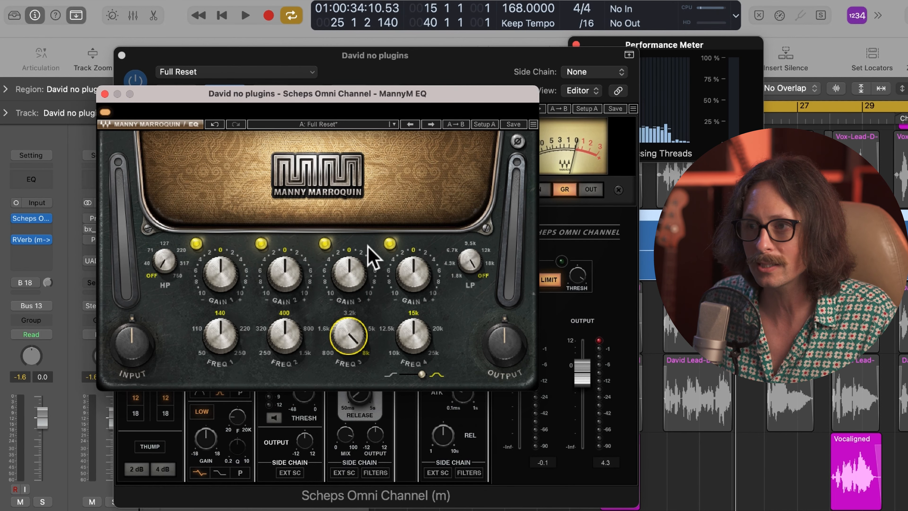
pyautogui.moveTo(169, 277); pyautogui.dragTo(181, 101)
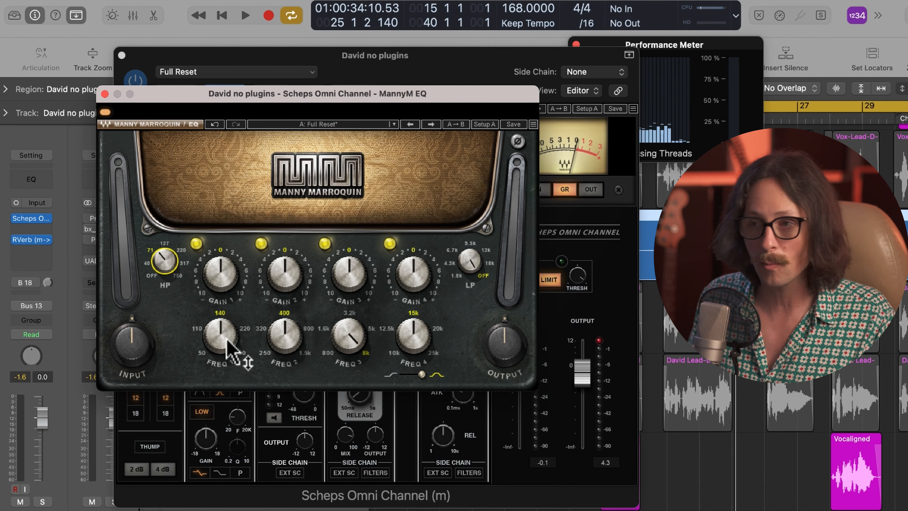
pyautogui.moveTo(224, 340); pyautogui.dragTo(210, 302)
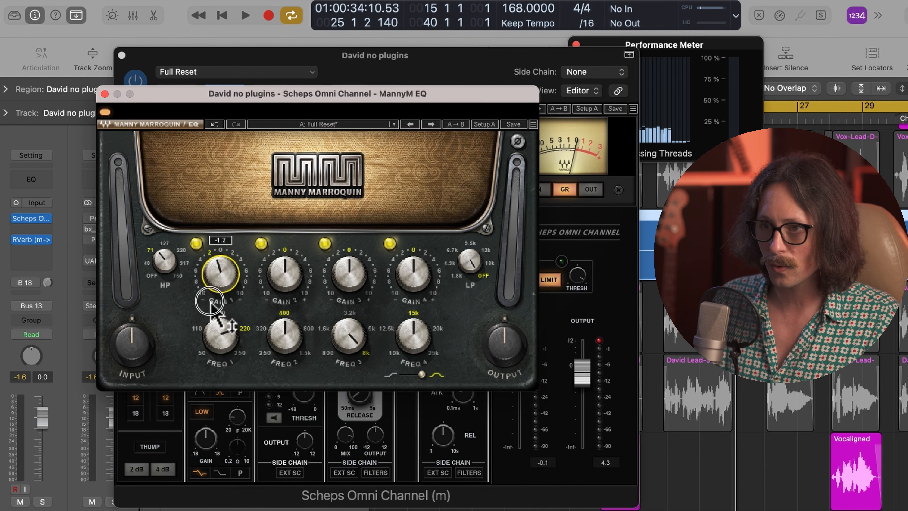
pyautogui.moveTo(229, 342); pyautogui.dragTo(274, 168)
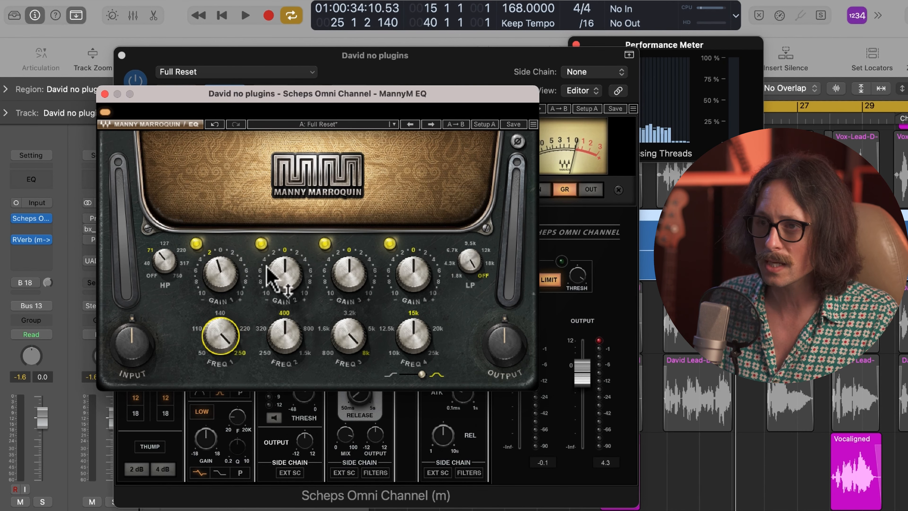
# Step: Cut the inserted EQ's band 2 slightly at 320 and boost band 3 slightly at 5k
pyautogui.moveTo(285, 335); pyautogui.dragTo(263, 358)
pyautogui.click(293, 268)
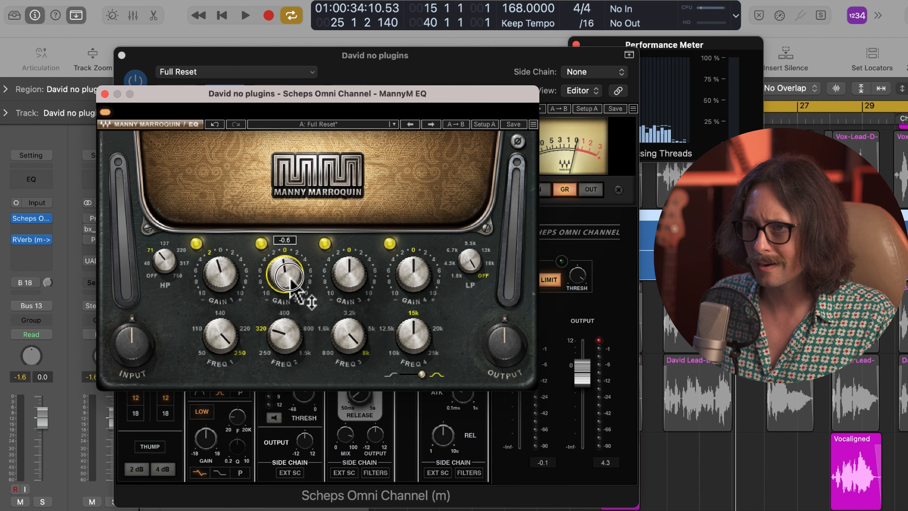
pyautogui.click(223, 270)
pyautogui.moveTo(352, 274); pyautogui.dragTo(350, 265)
pyautogui.moveTo(355, 334); pyautogui.dragTo(371, 290)
pyautogui.click(368, 286)
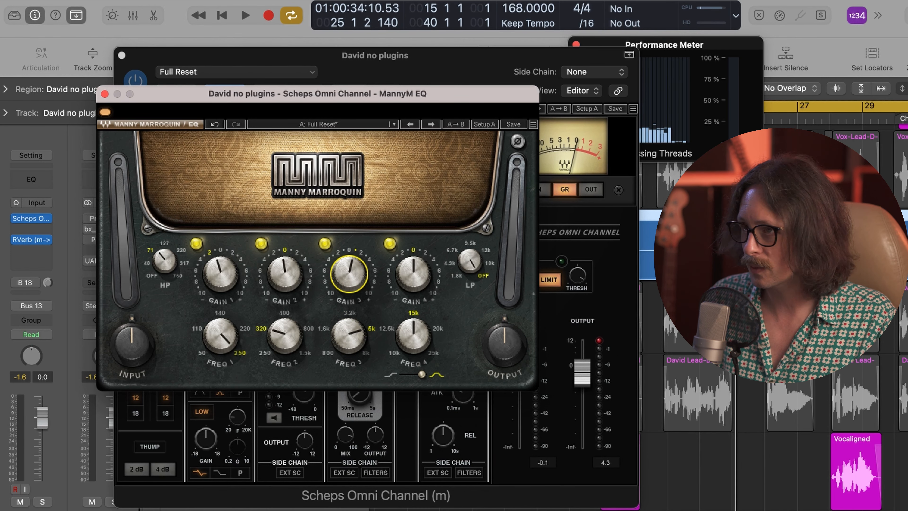
# Step: Play the verse, lower the MannyM EQ's input until it stops clipping, reset its clip indicator, and close its window
pyautogui.press('space')
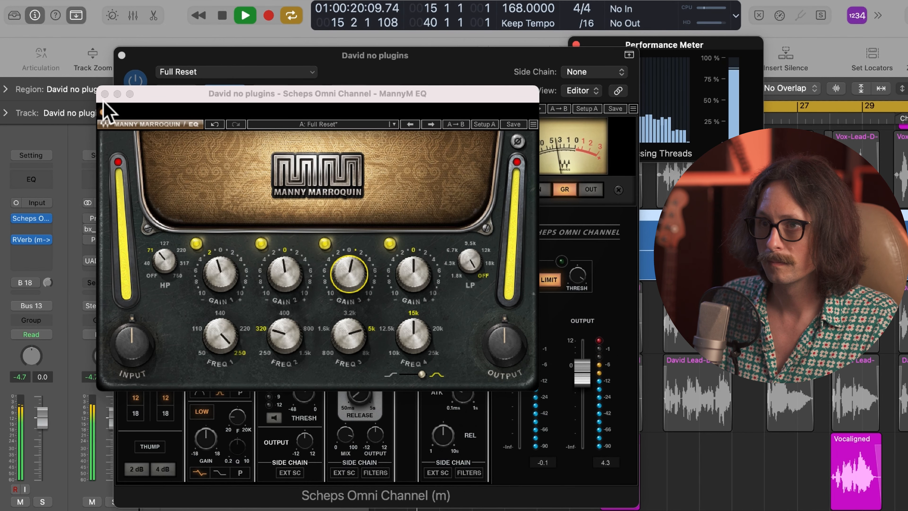
pyautogui.click(144, 347)
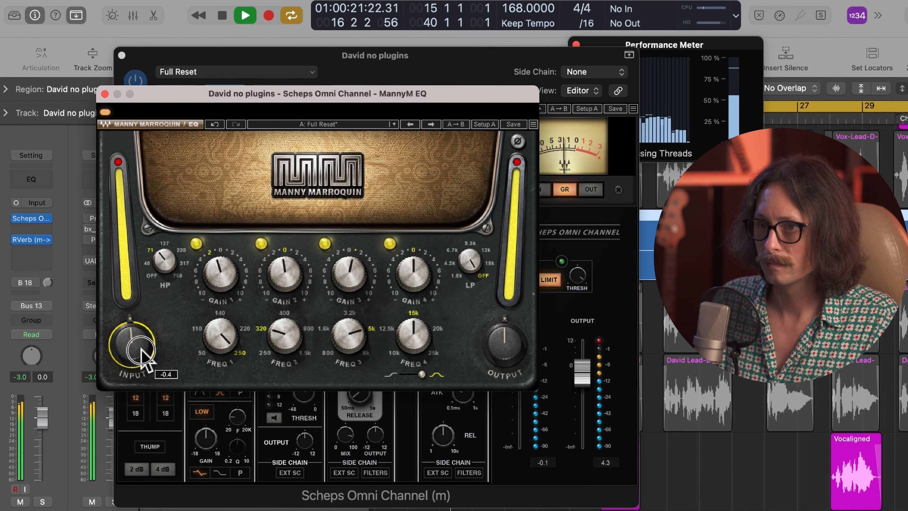
pyautogui.click(119, 162)
pyautogui.moveTo(127, 340); pyautogui.dragTo(123, 350)
pyautogui.click(119, 161)
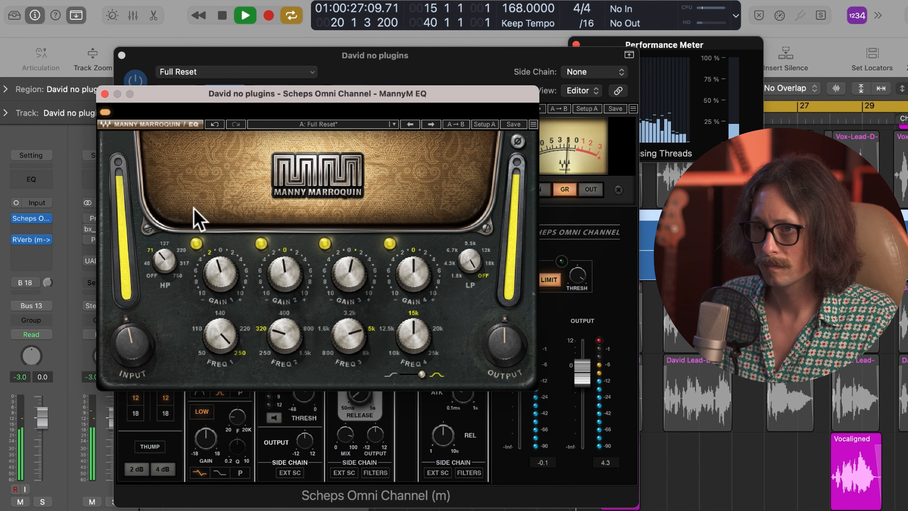
pyautogui.click(105, 94)
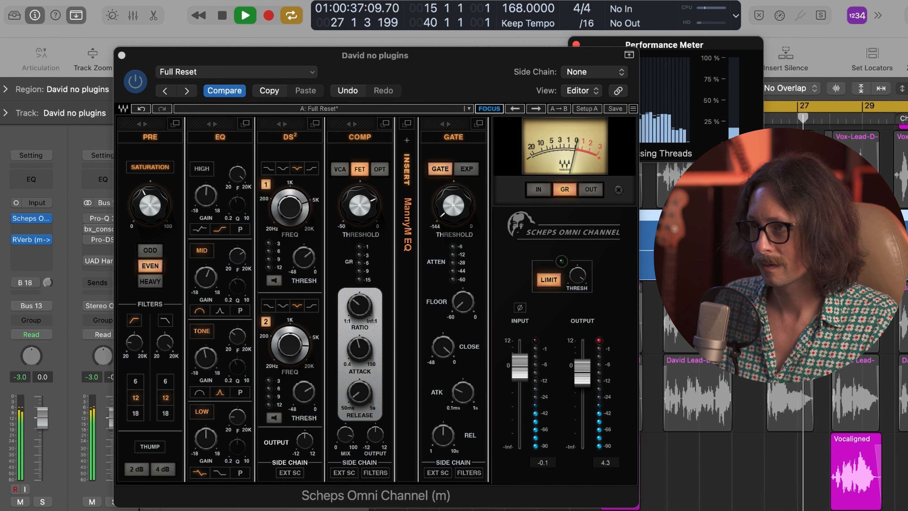
# Step: Nudge the Omni Channel's output up, compare it with the original vocal chain, and lower the "no plugins" track's volume slightly to match
pyautogui.click(583, 374)
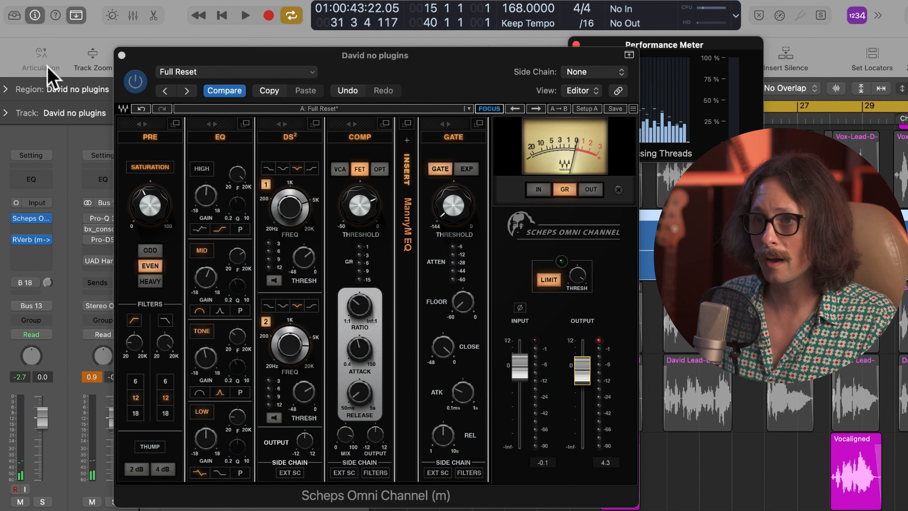
pyautogui.click(135, 88)
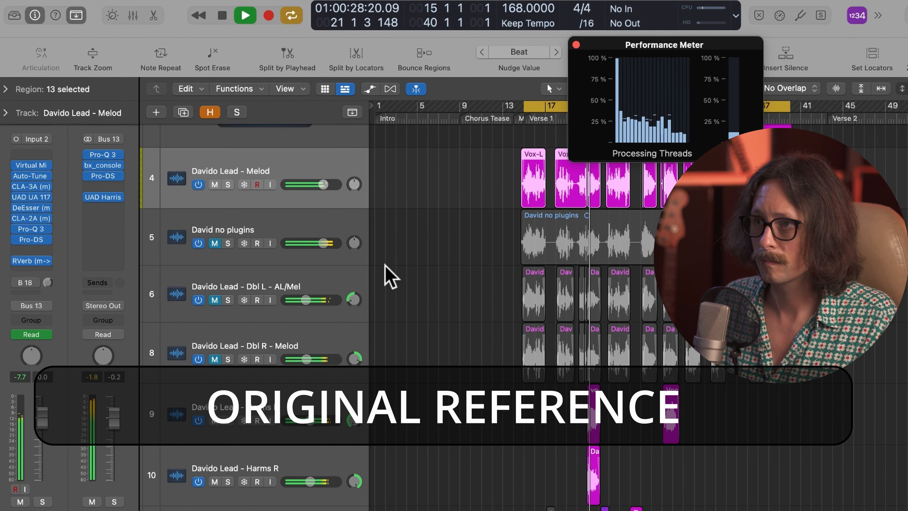
pyautogui.press('space')
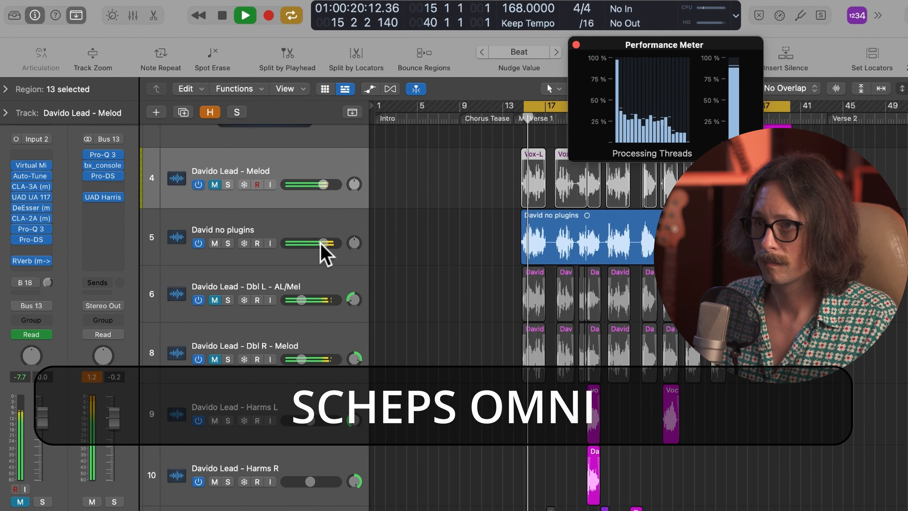
pyautogui.moveTo(321, 245)
pyautogui.mouseDown()
pyautogui.moveTo(309, 249)
pyautogui.moveTo(320, 246)
pyautogui.mouseUp()
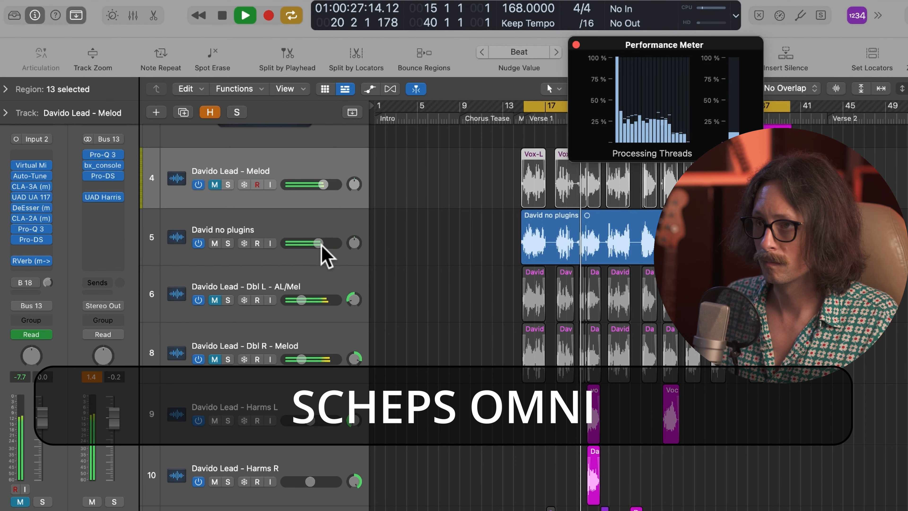